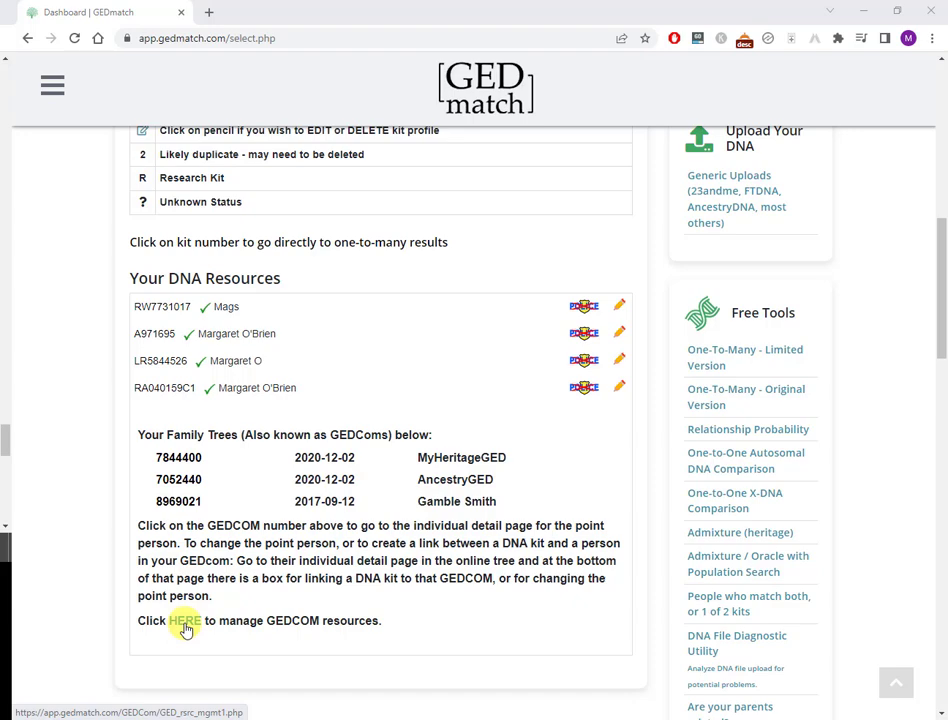
Permanently delete the Gamble Smith GEDCOM tree (8969021) and return to the GEDmatch dashboard.
click(185, 622)
scroll(603, 480, down, 3)
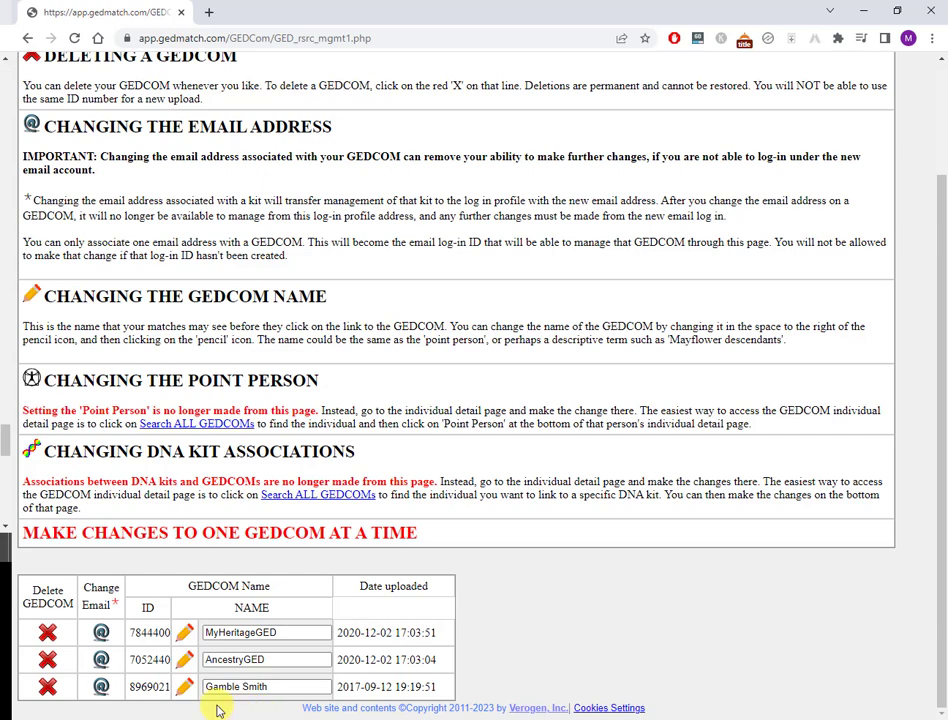
click(46, 687)
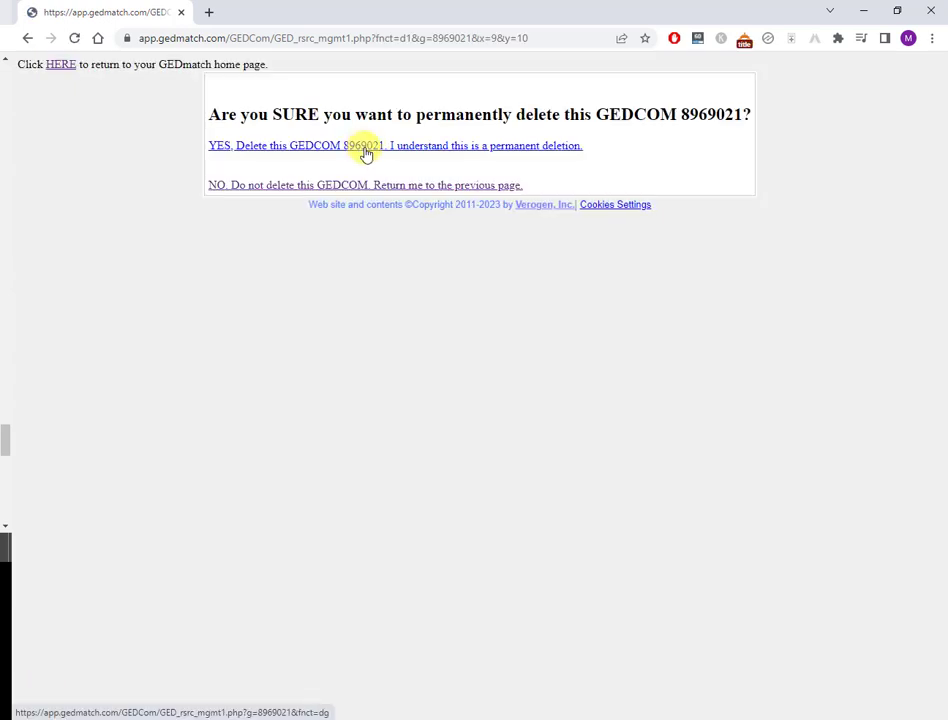
click(371, 148)
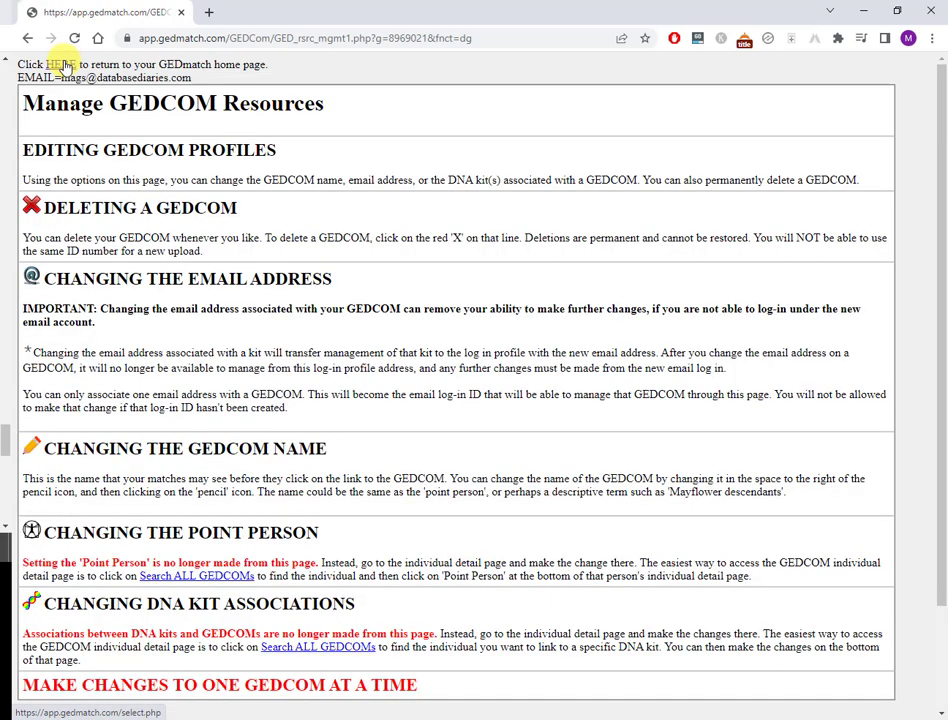
click(62, 65)
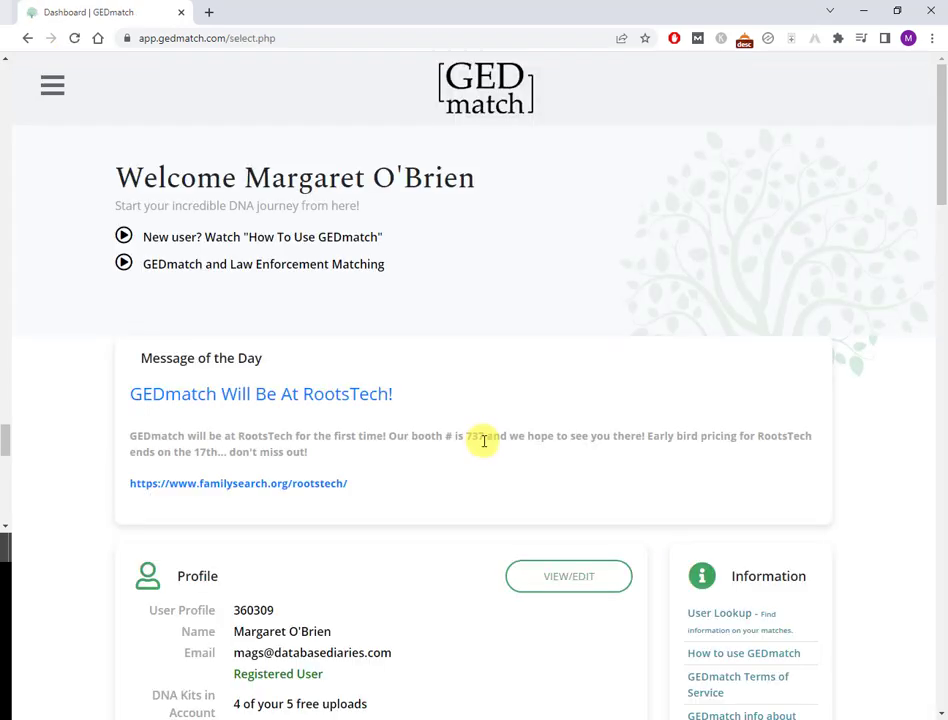
Scroll the dashboard to confirm only the MyHeritageGED and AncestryGED trees remain.
scroll(565, 490, down, 10)
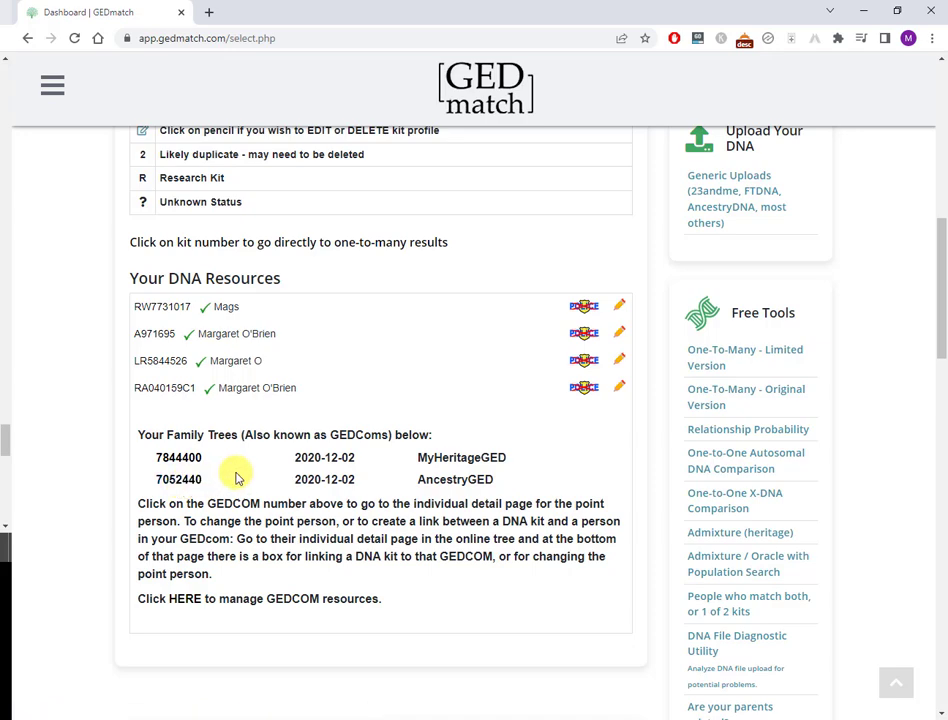
scroll(412, 583, up, 1)
scroll(412, 583, down, 1)
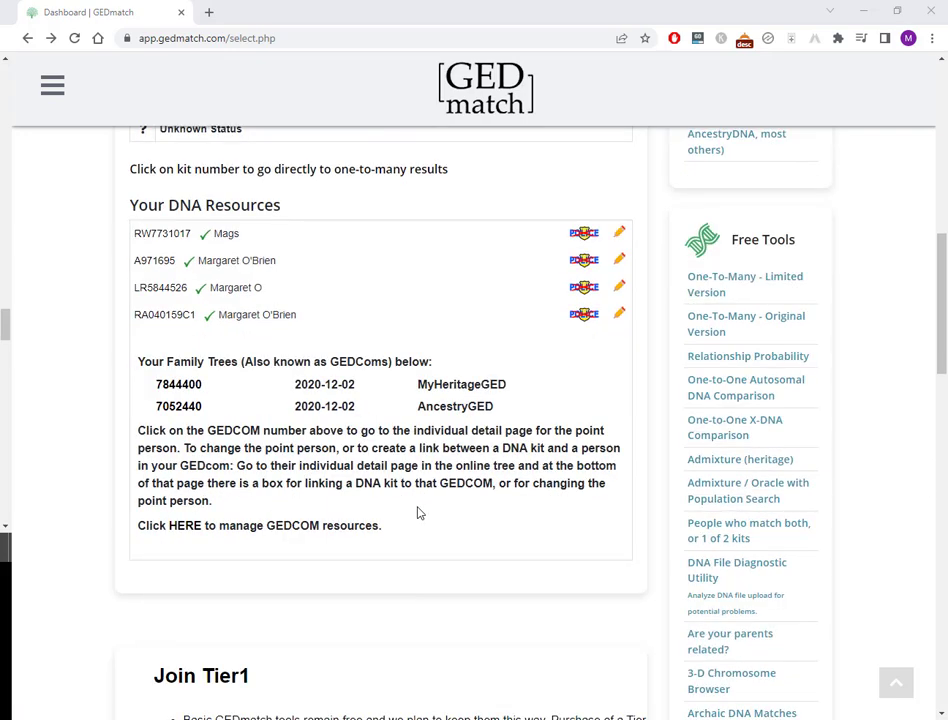
scroll(413, 583, up, 1)
scroll(412, 583, down, 1)
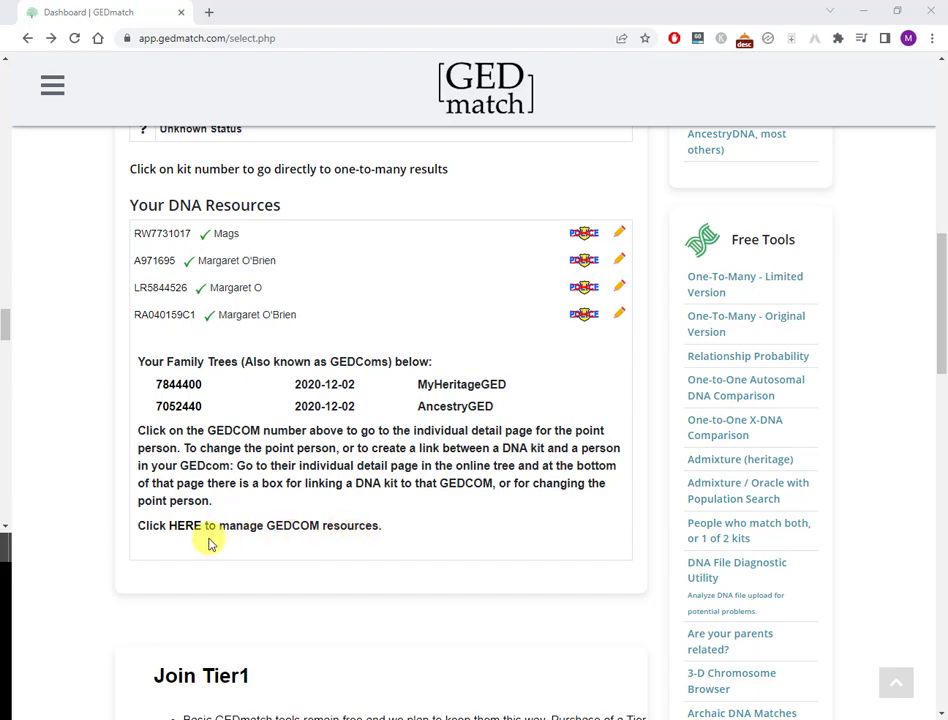
scroll(507, 576, down, 3)
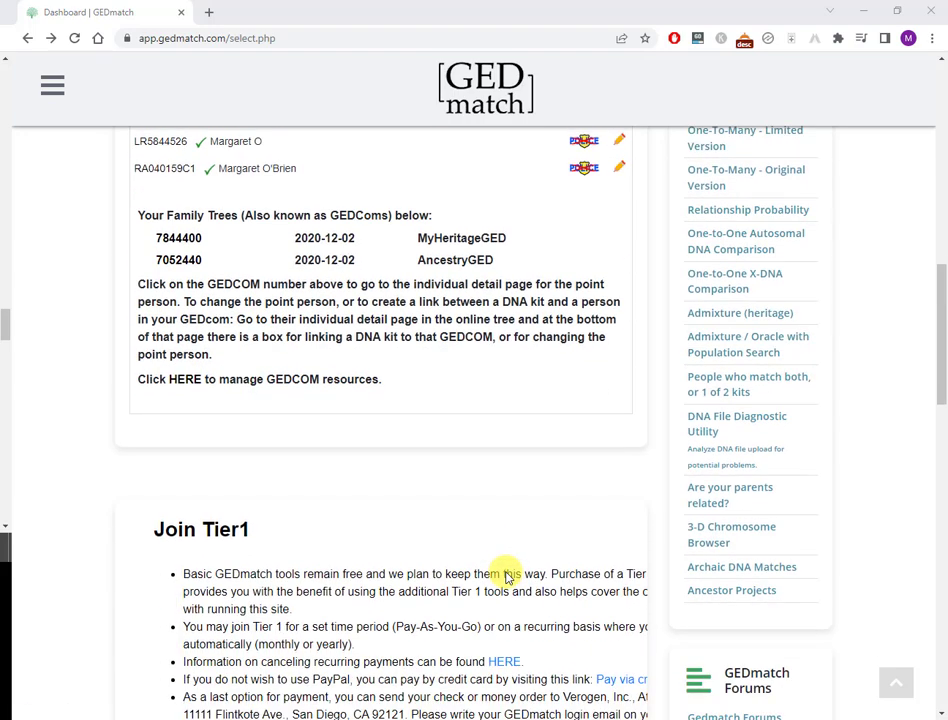
scroll(507, 576, down, 12)
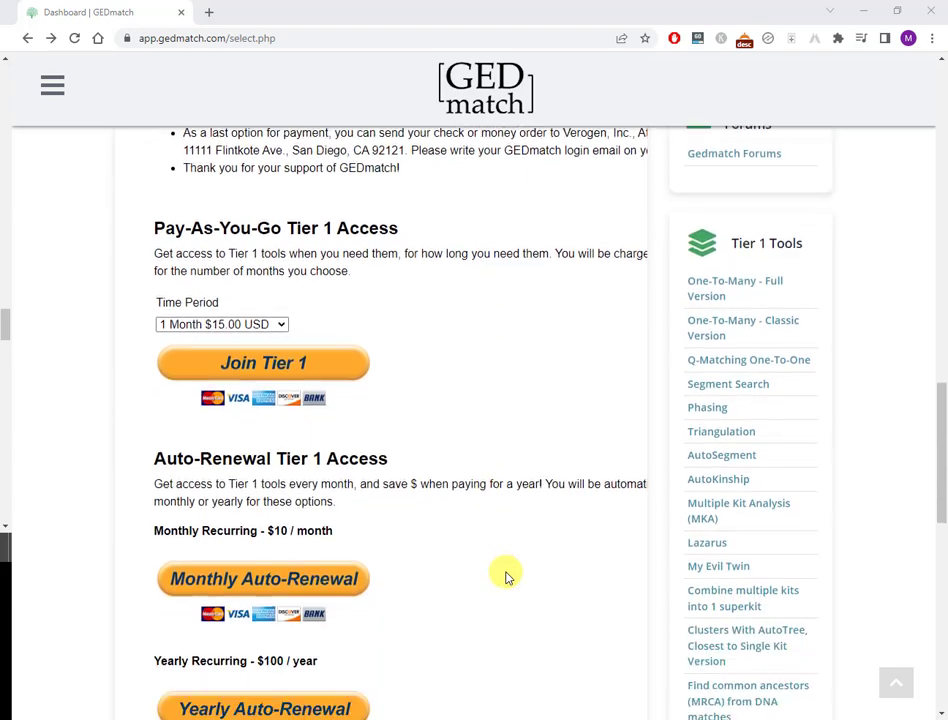
scroll(507, 576, down, 3)
scroll(650, 654, down, 5)
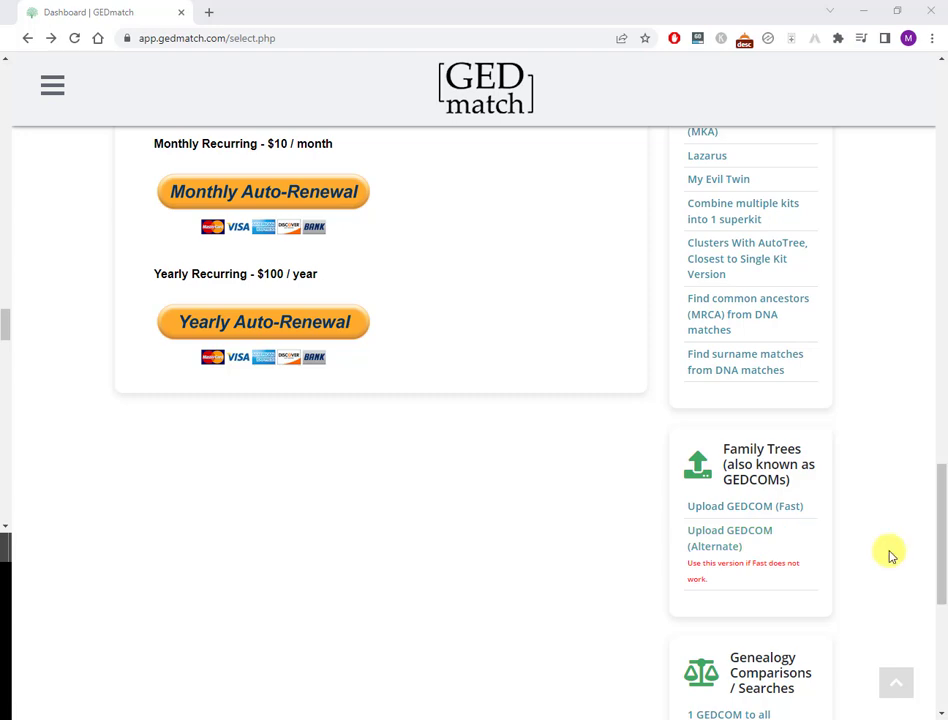
On the fast GEDCOM upload page, highlight the note on privatizing living individuals, then leave the browser.
click(765, 508)
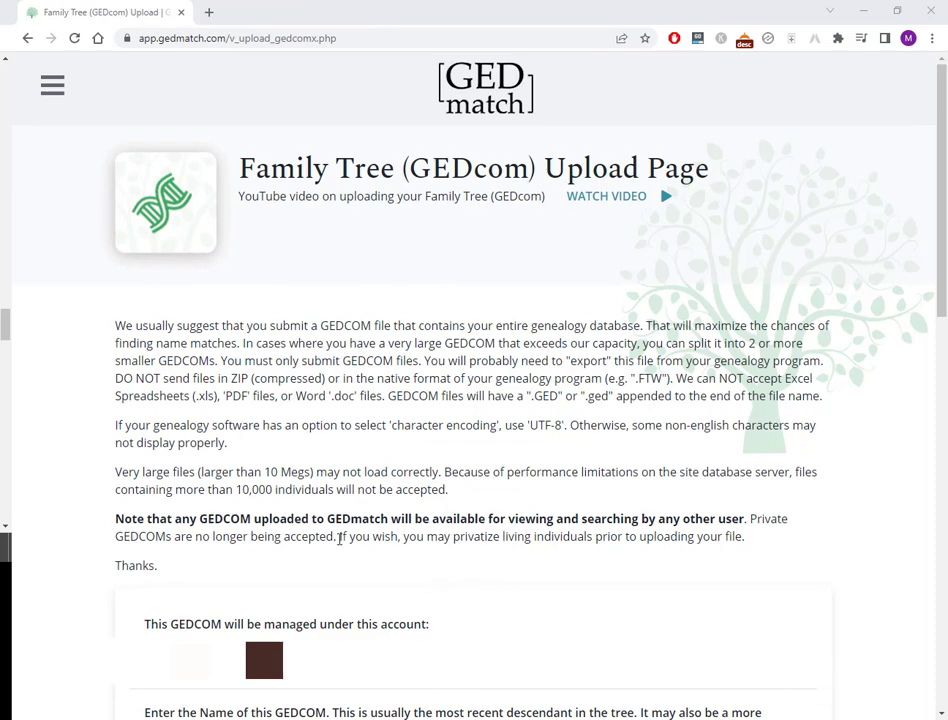
drag(340, 538, 745, 538)
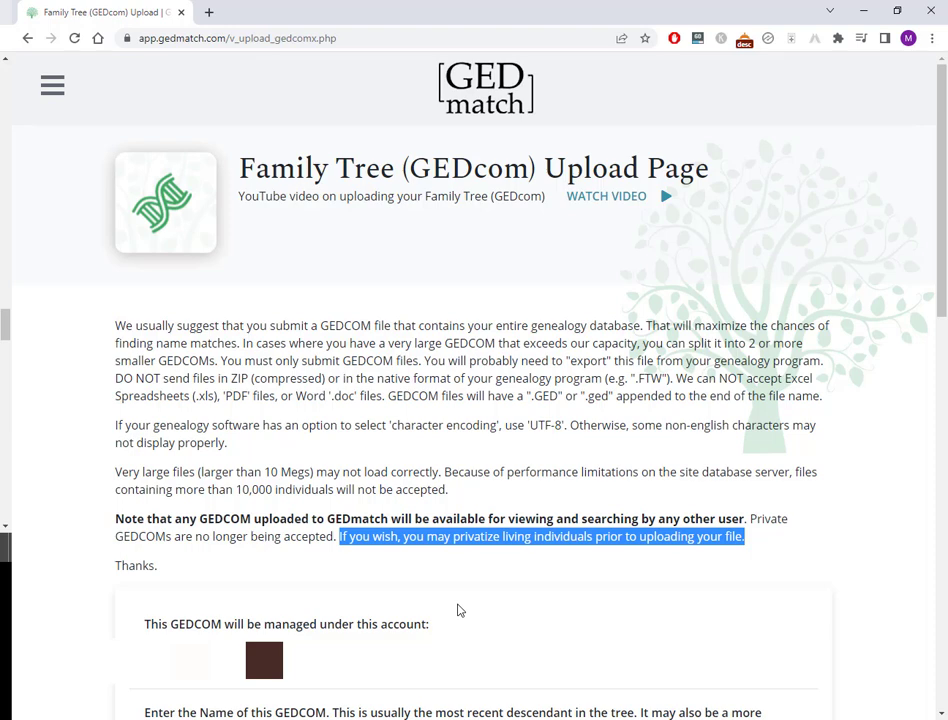
key(alt+Tab)
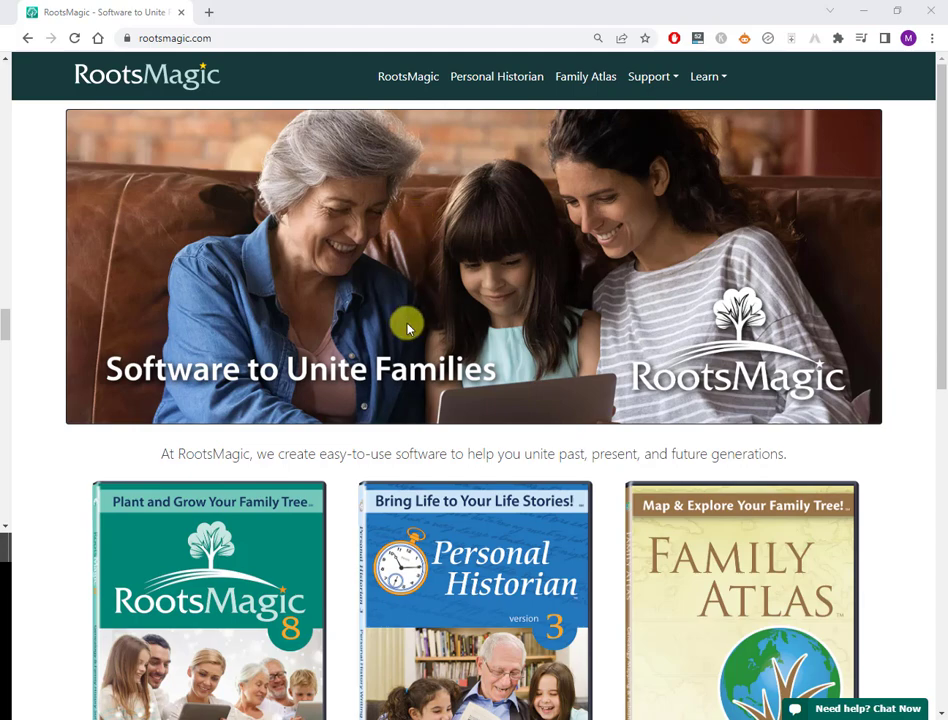
Go from the RootsMagic 8 product page to the free Try It Free download form.
scroll(406, 322, down, 5)
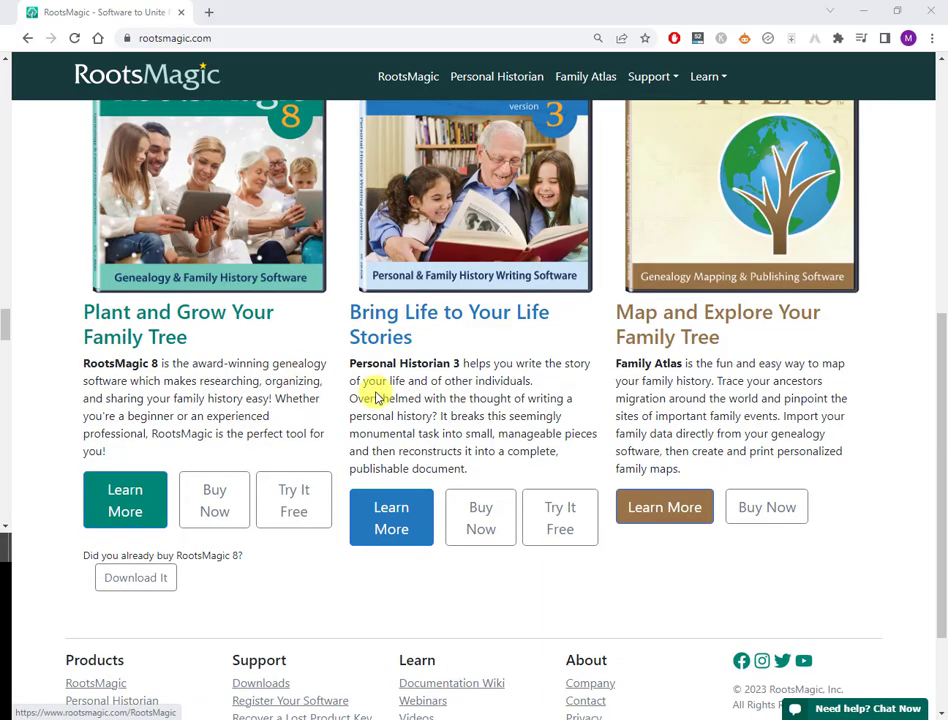
scroll(188, 311, up, 3)
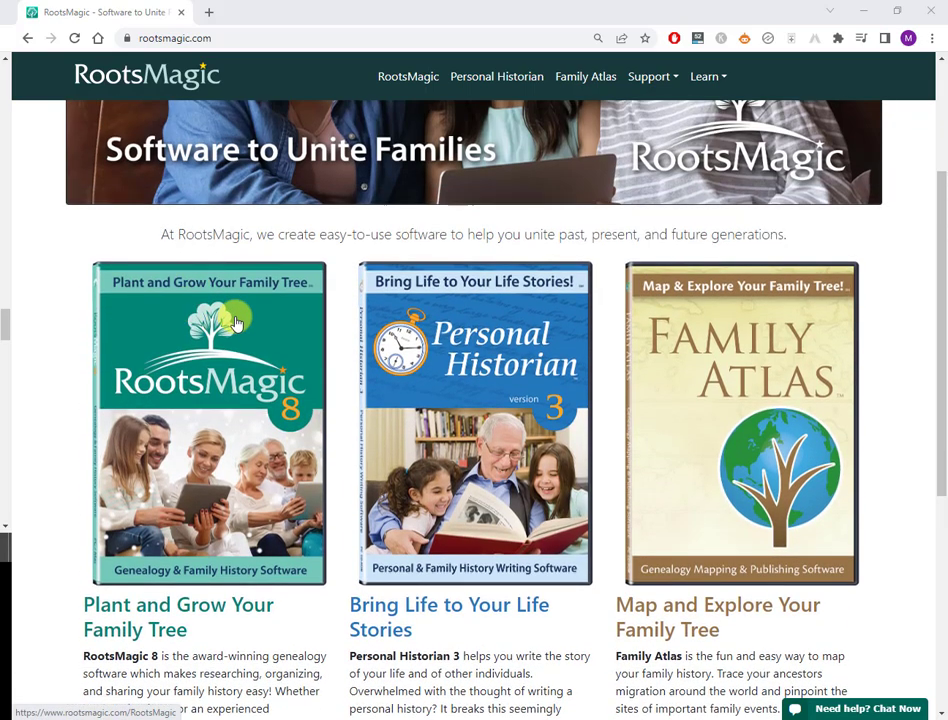
scroll(234, 330, down, 1)
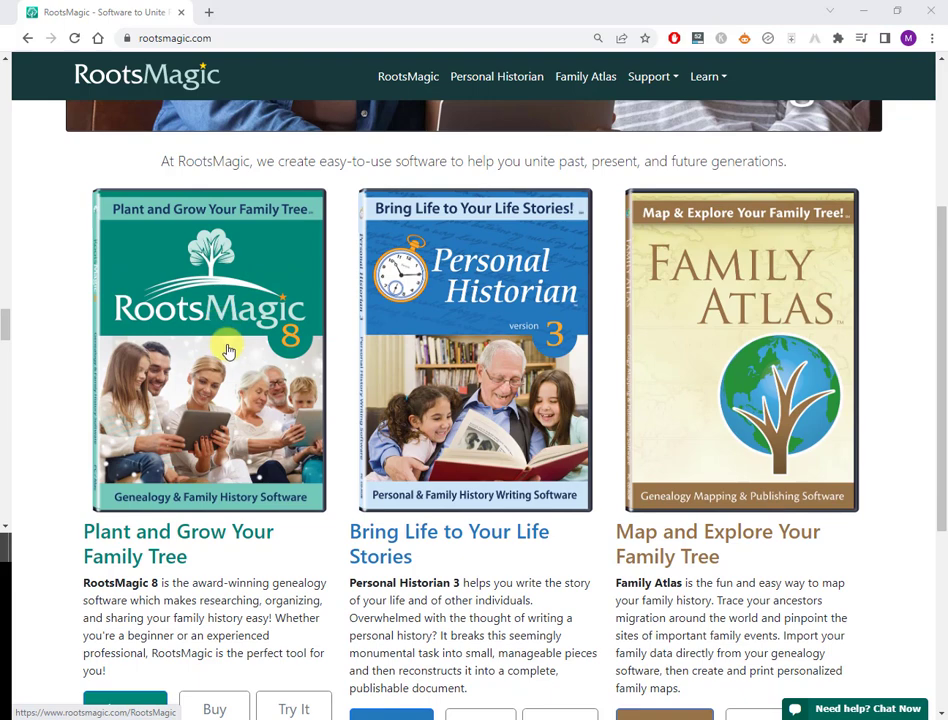
click(228, 351)
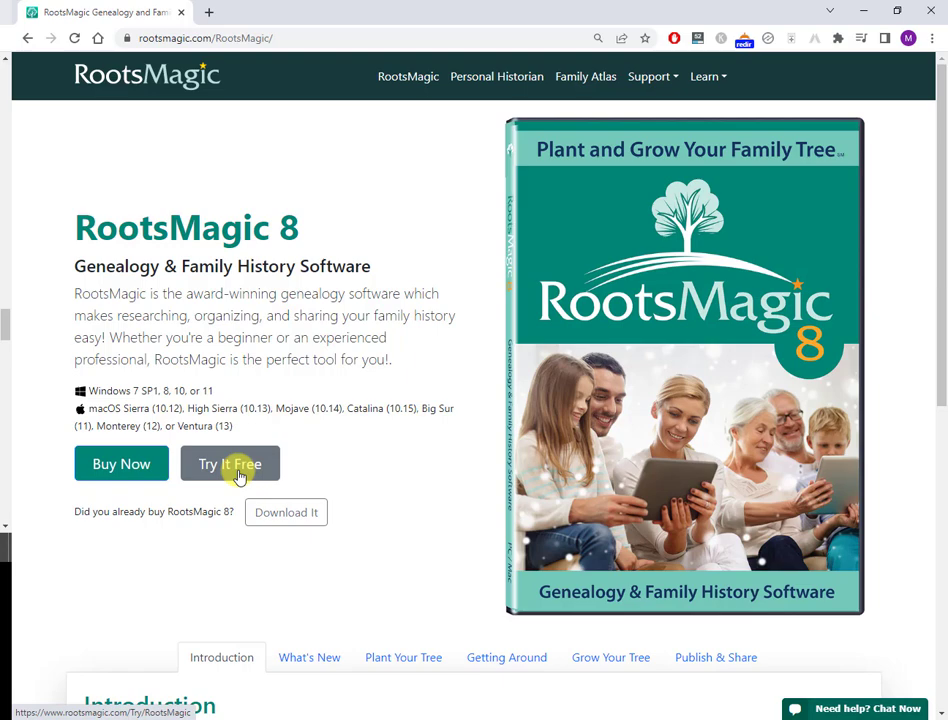
click(238, 476)
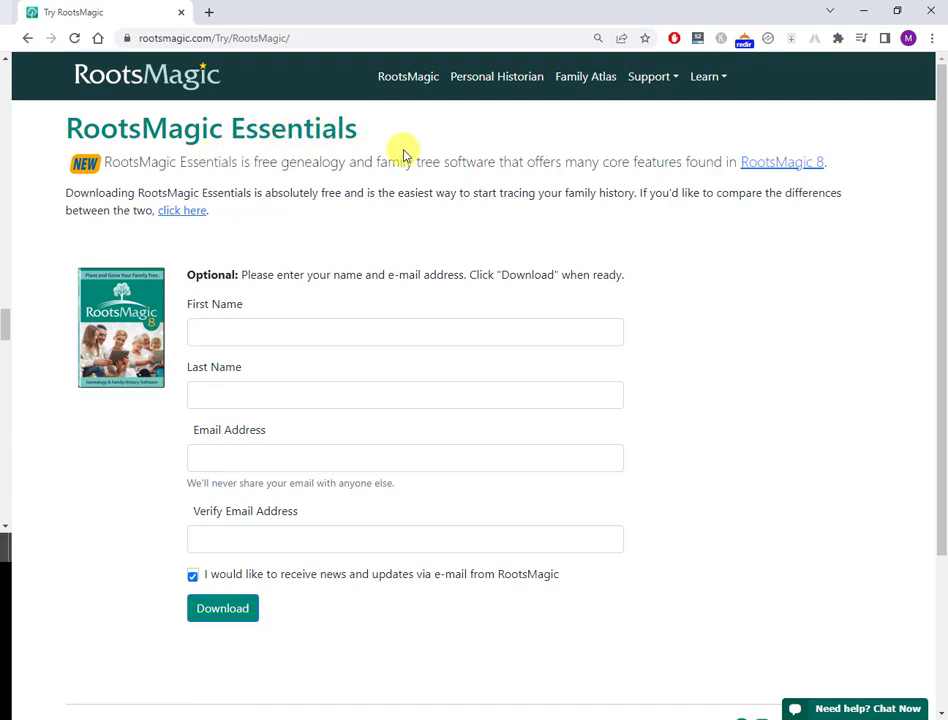
Skip the optional details and download the Windows RootsMagic Essentials 8.5.0 installer.
click(240, 300)
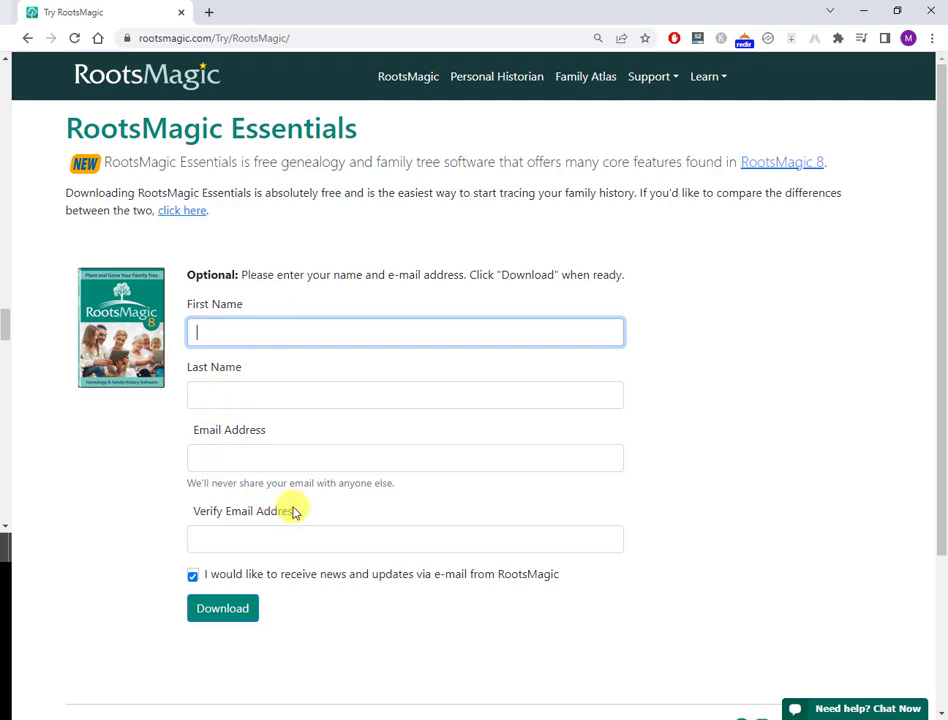
click(228, 612)
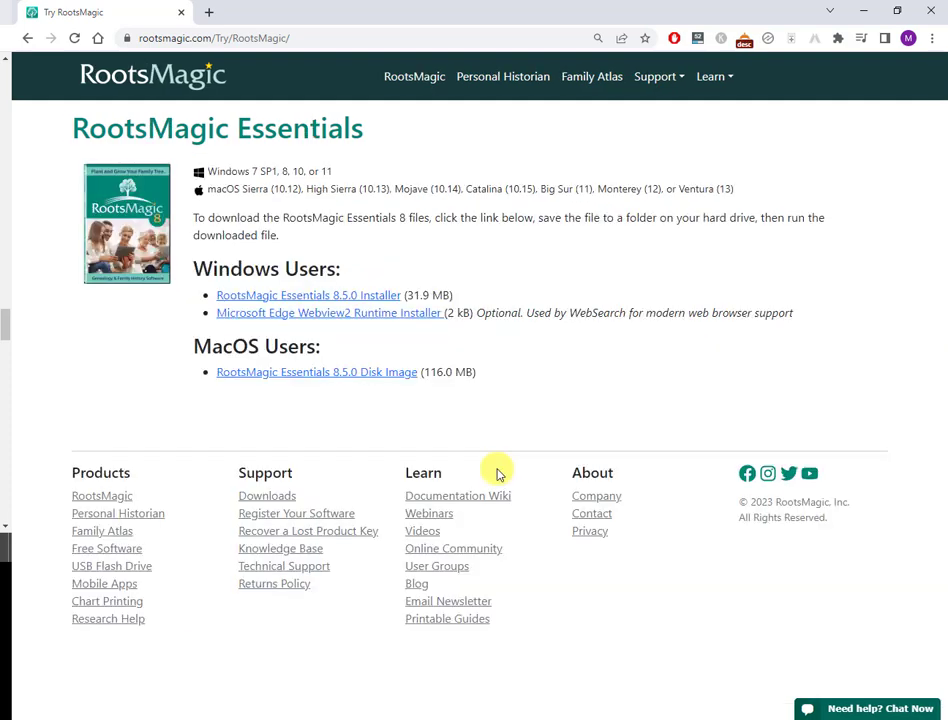
click(368, 298)
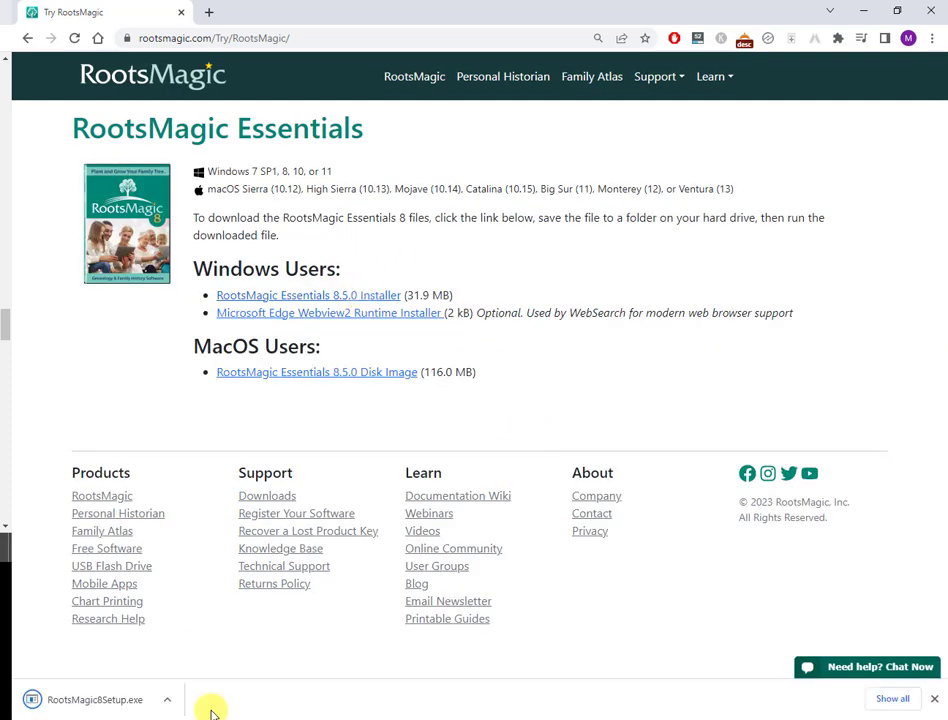
Install RootsMagic 8 with the license accepted, default folders, and no place database.
click(97, 705)
scroll(571, 347, down, 4)
scroll(571, 347, down, 10)
click(224, 476)
click(502, 520)
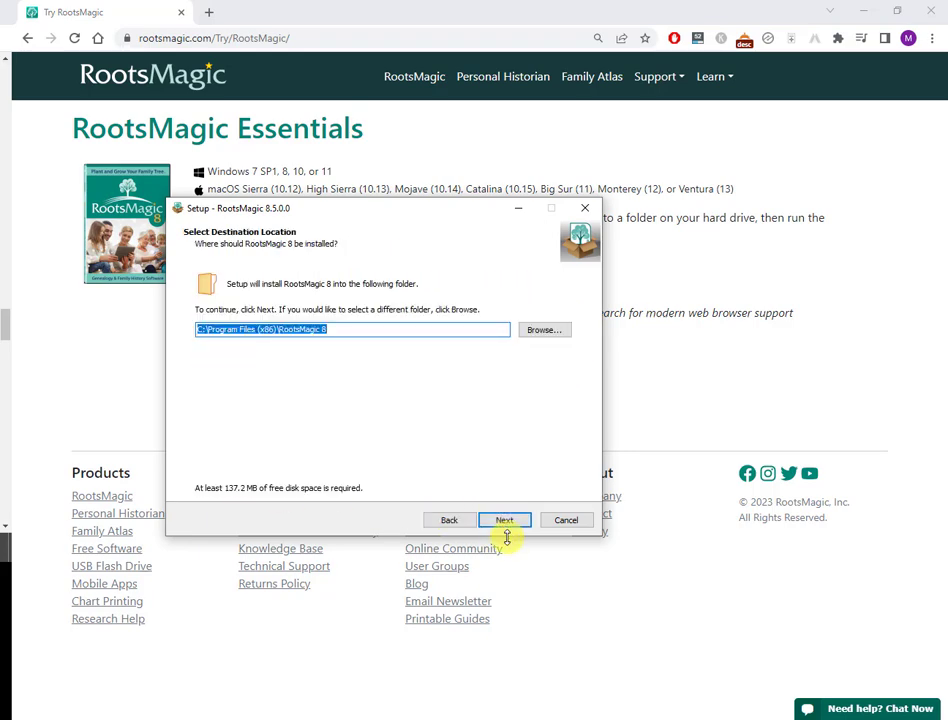
click(510, 530)
click(507, 524)
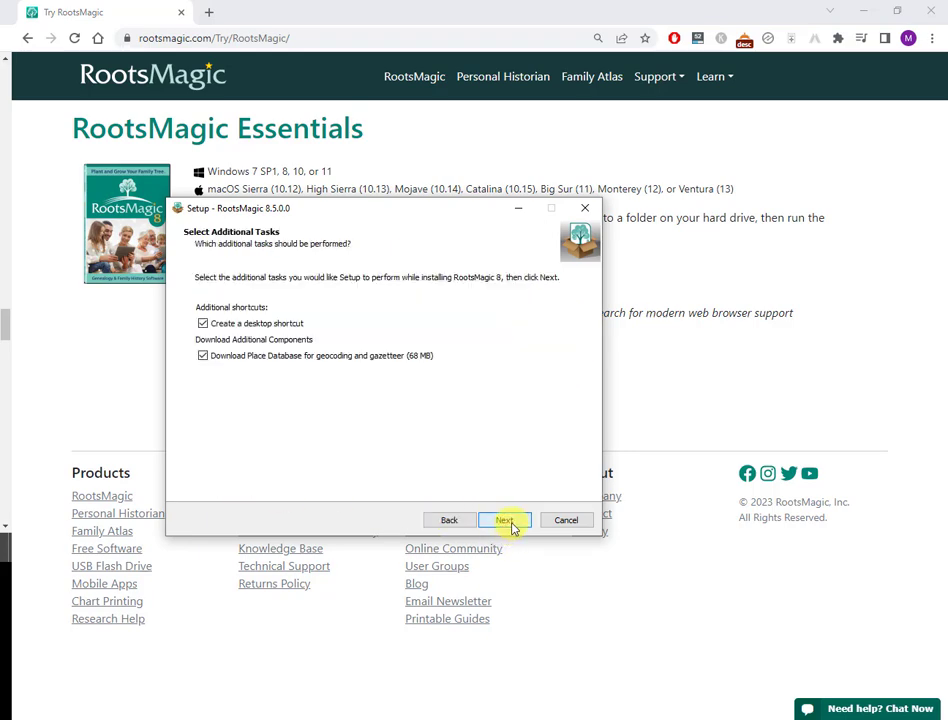
click(203, 356)
click(507, 523)
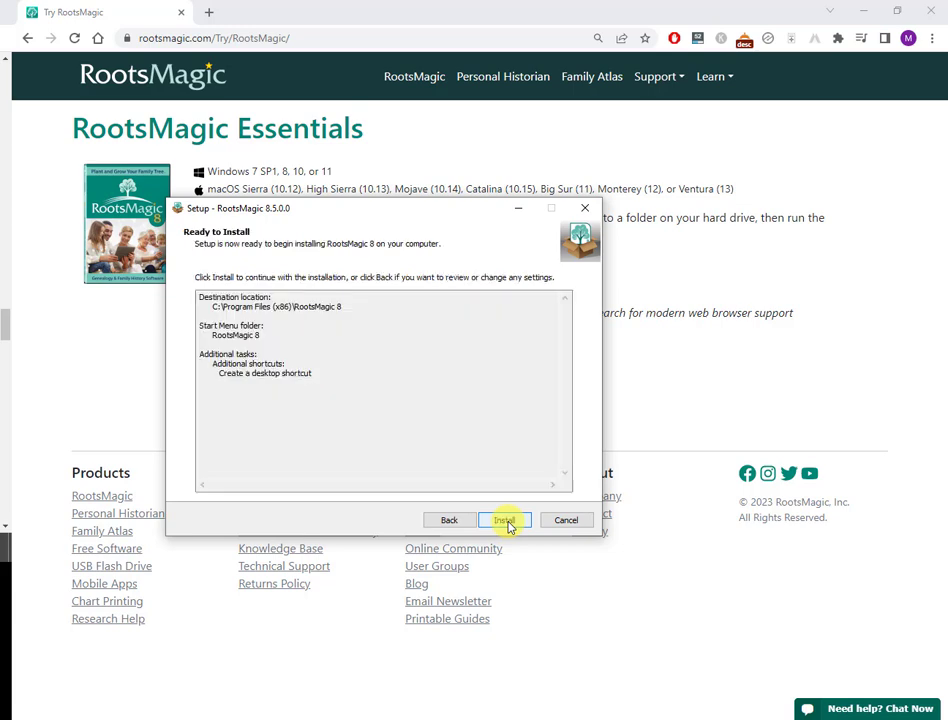
click(507, 522)
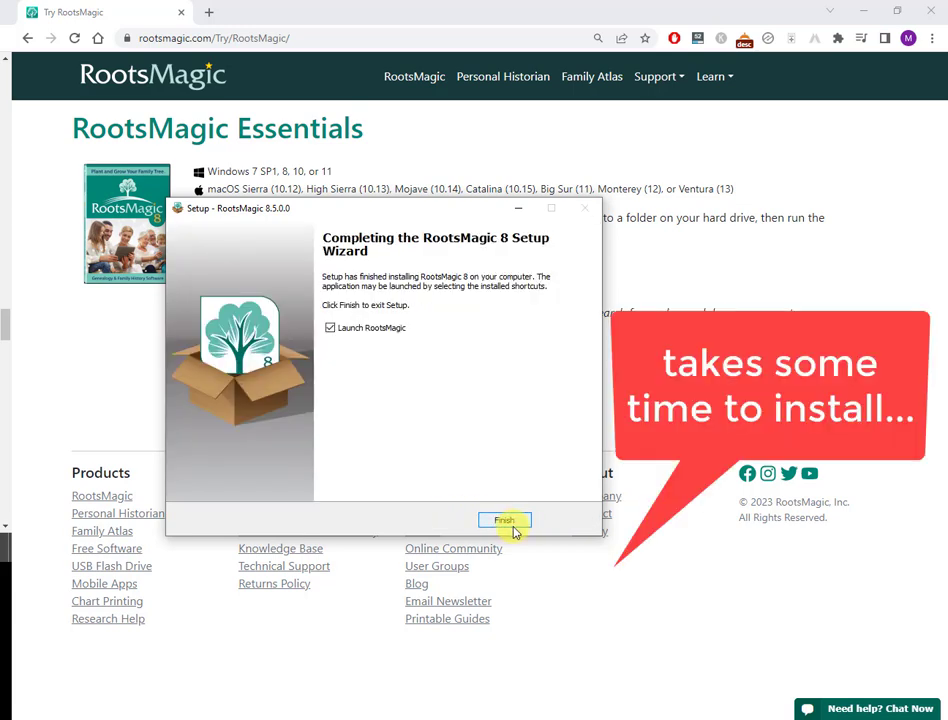
Launch RootsMagic as the free Essentials version and maximize its window.
click(513, 528)
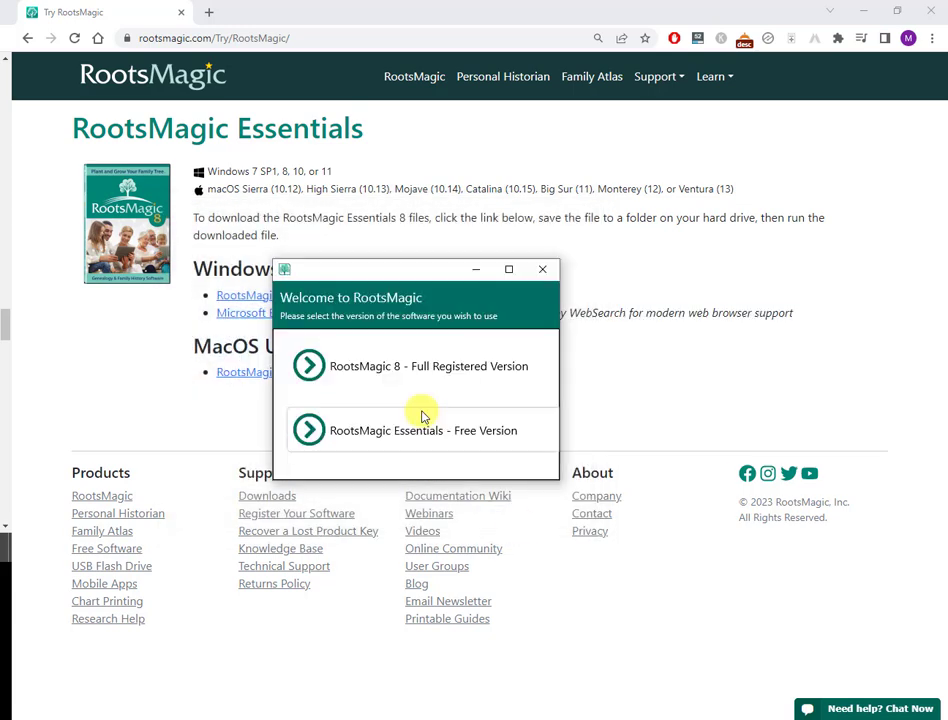
click(426, 442)
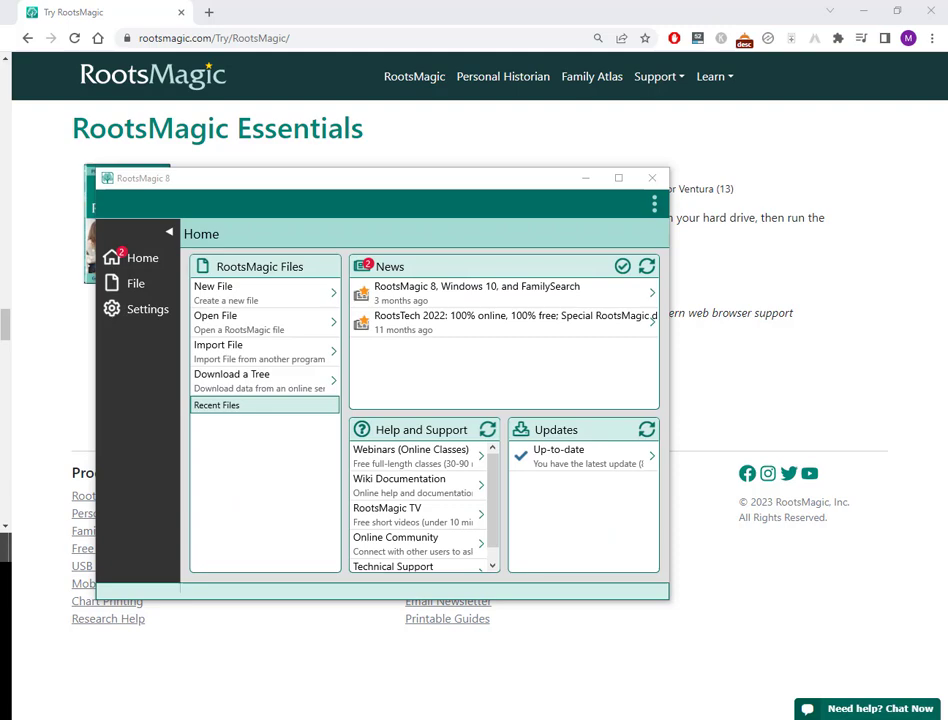
click(619, 181)
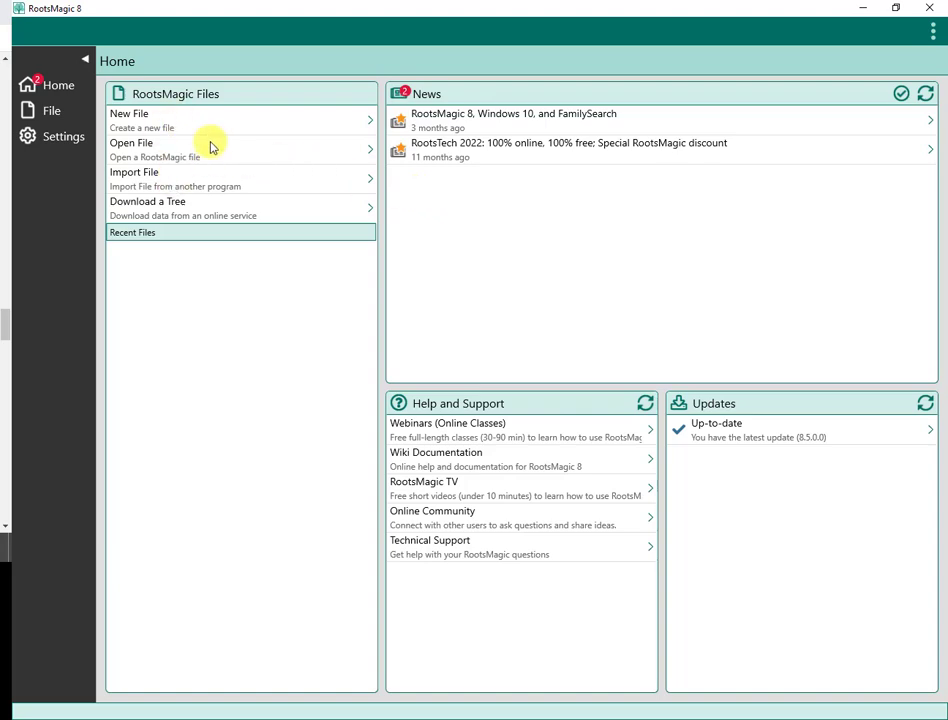
Start a GEDCOM import in RootsMagic and select gamble.ged from the found files.
click(353, 186)
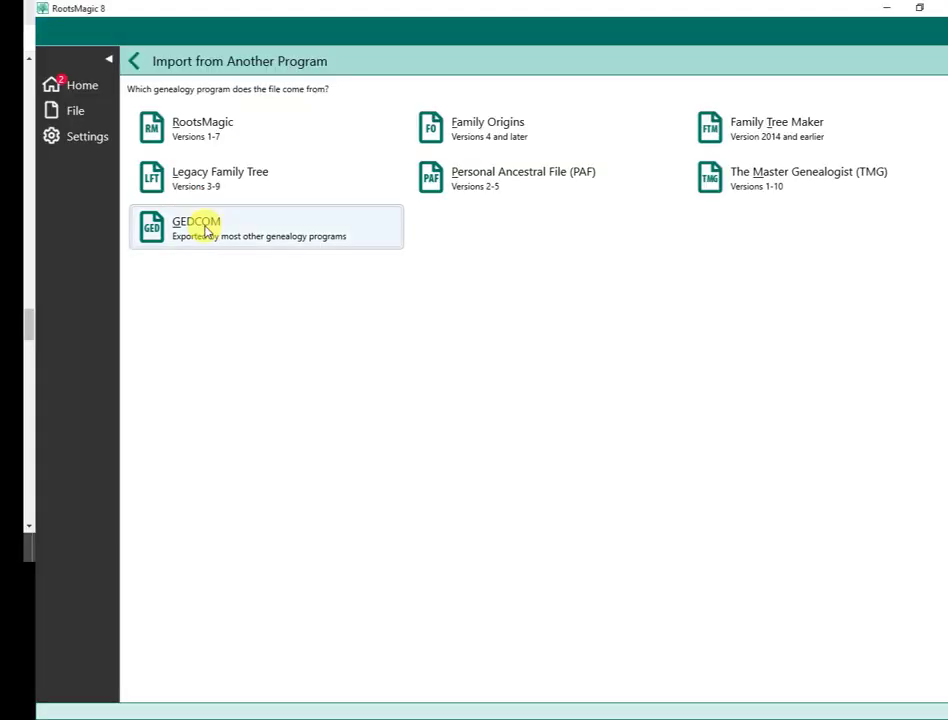
click(202, 227)
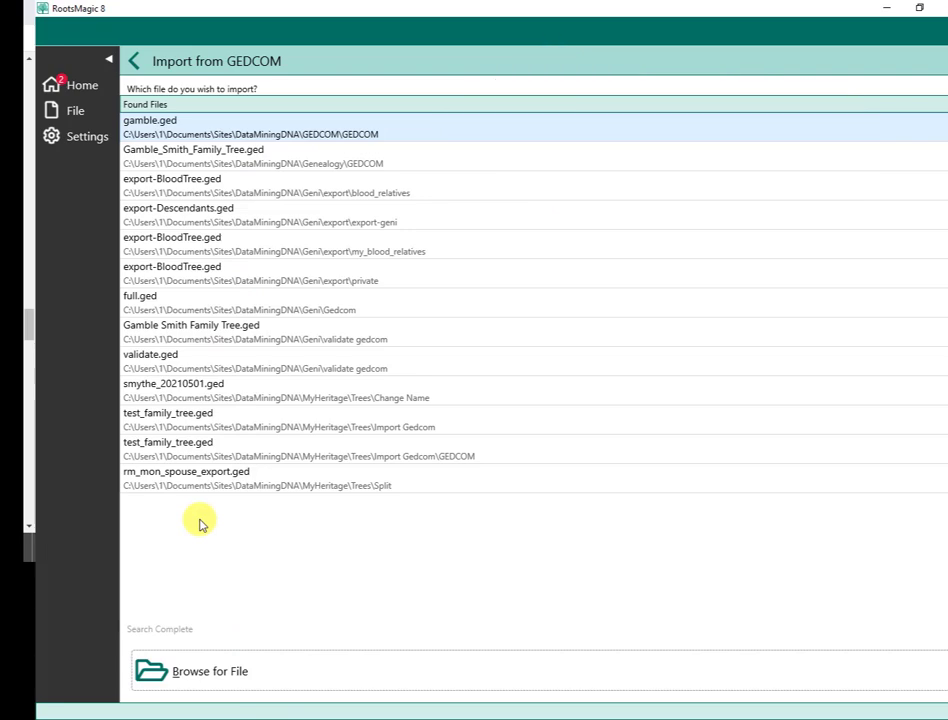
click(218, 673)
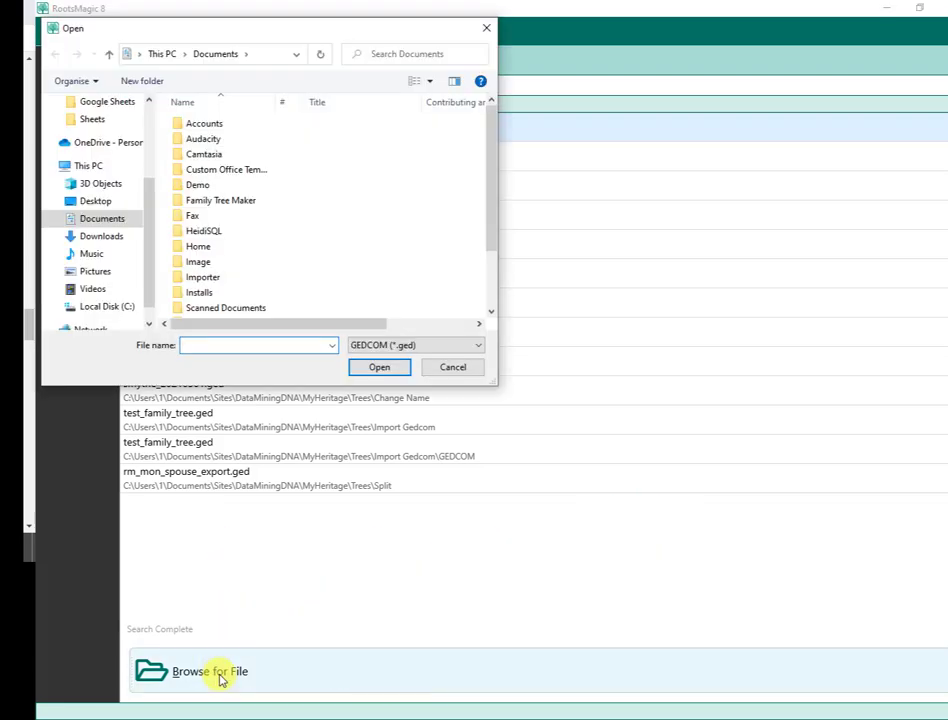
click(258, 55)
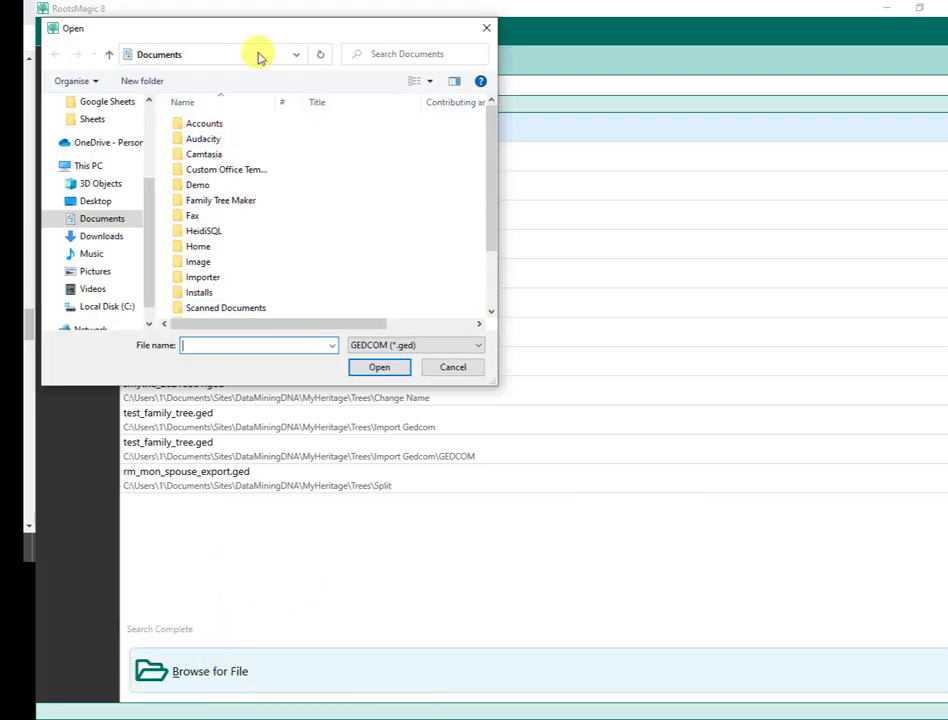
text(C:\Users\1\Documents\Sites\DataMiningDNA\GEDCOM\GEDCOM)
key(Return)
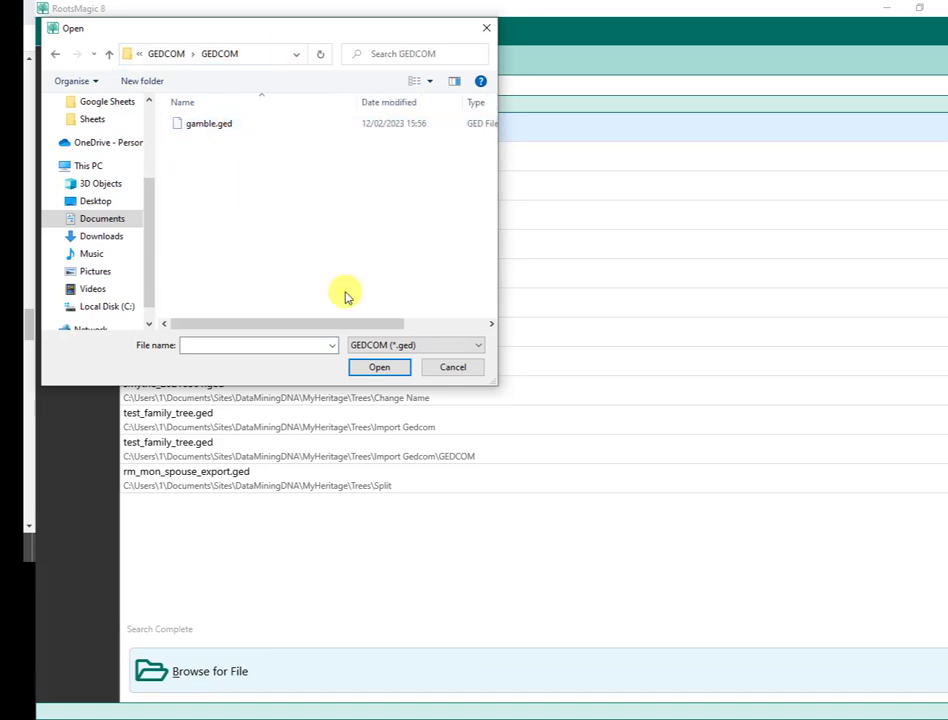
click(451, 369)
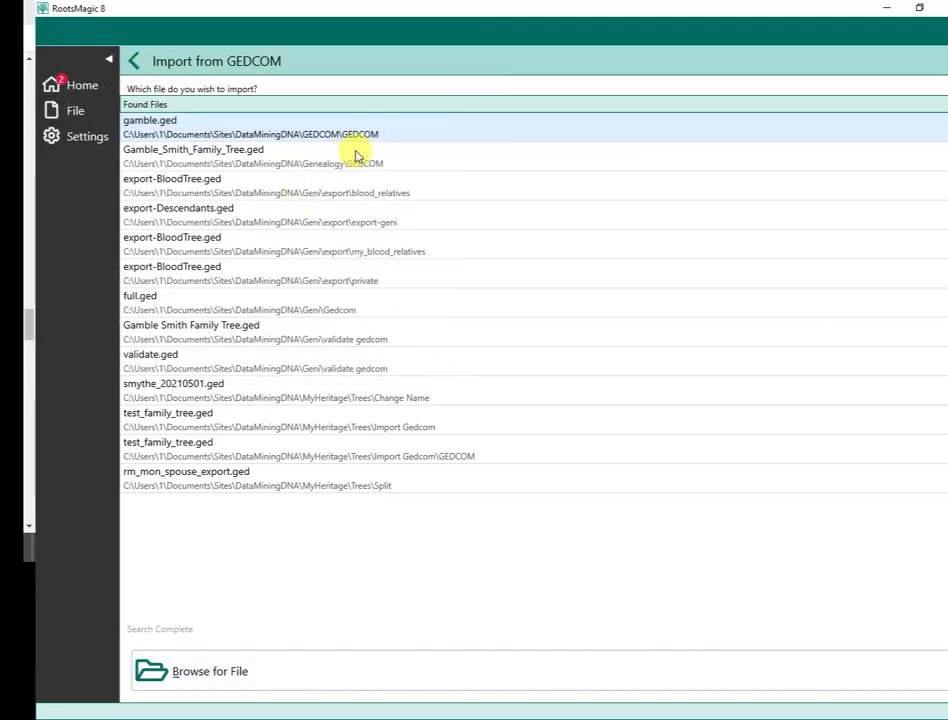
click(183, 129)
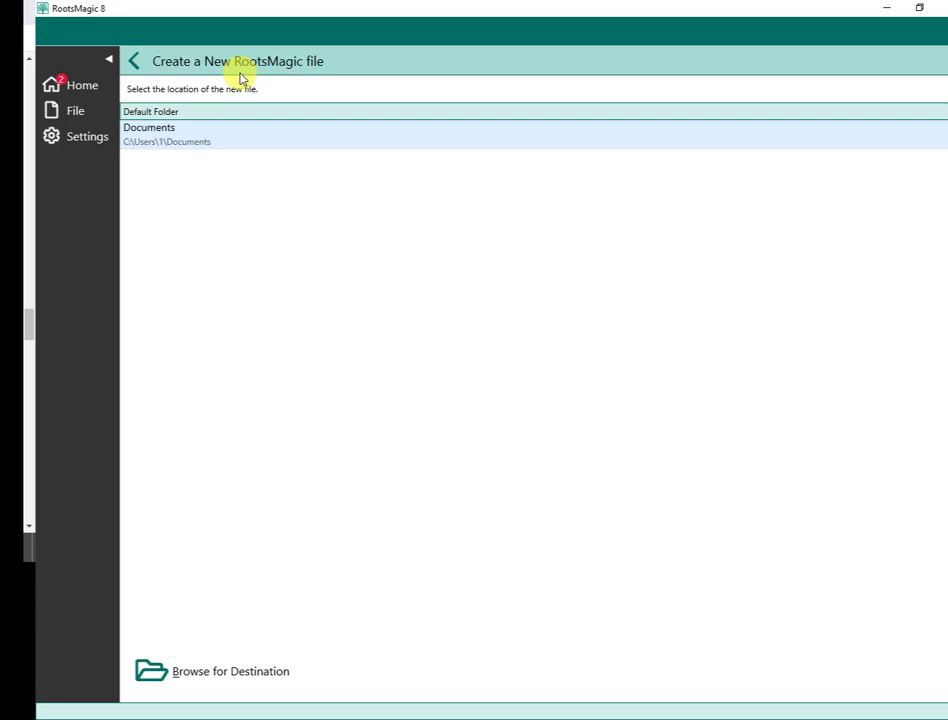
Save gamble.rmtree in a new Documents folder named RootsMagic.
click(240, 677)
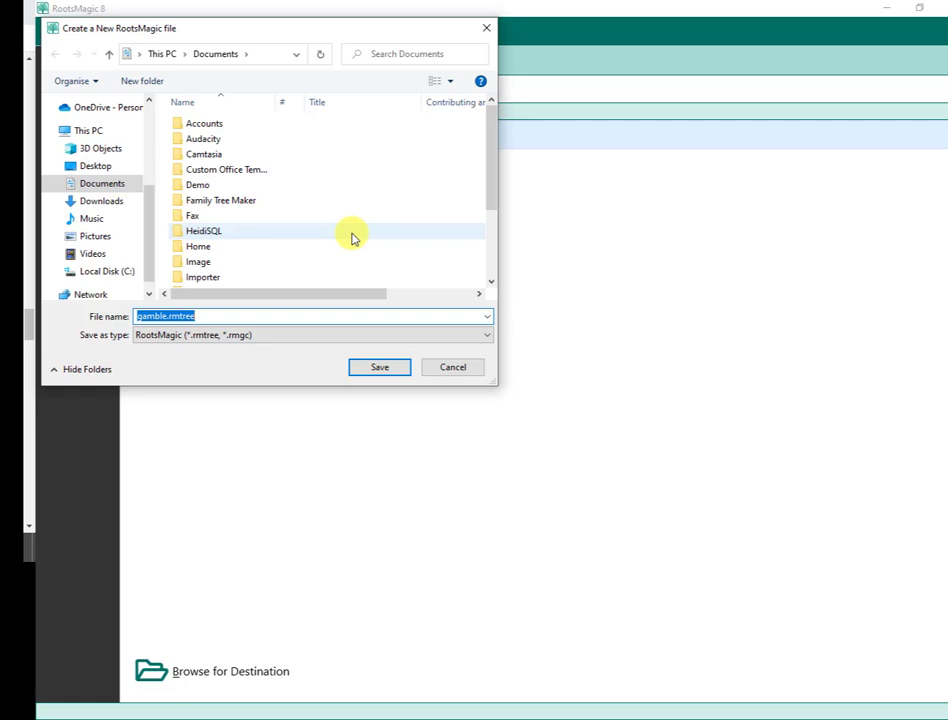
click(150, 86)
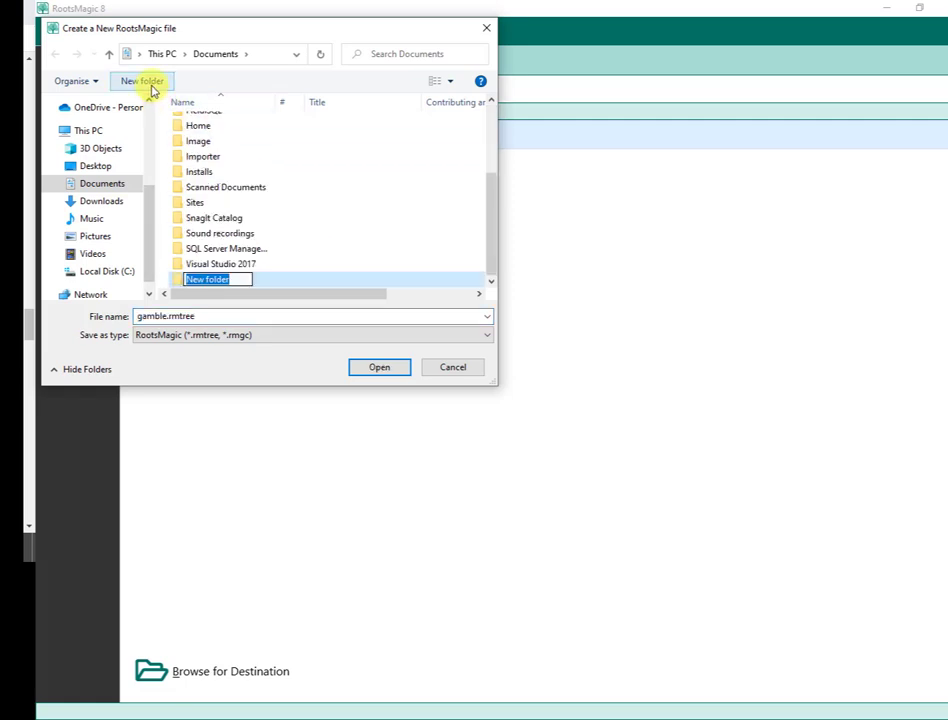
text(RootsMagic)
click(380, 367)
click(380, 368)
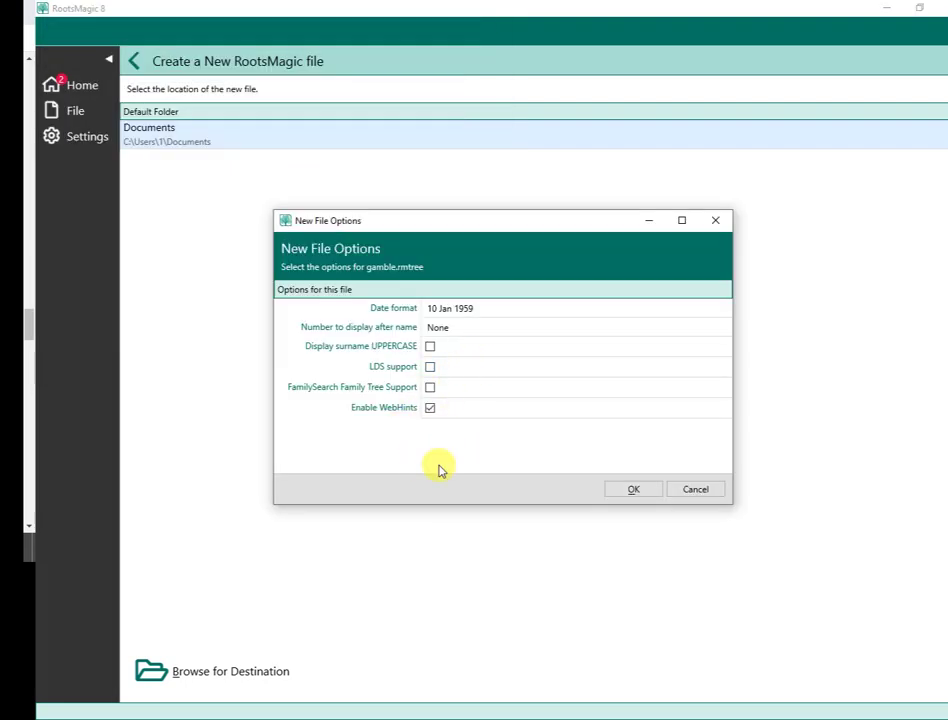
Accept the new file options and import gamble.ged without an additional source.
click(630, 490)
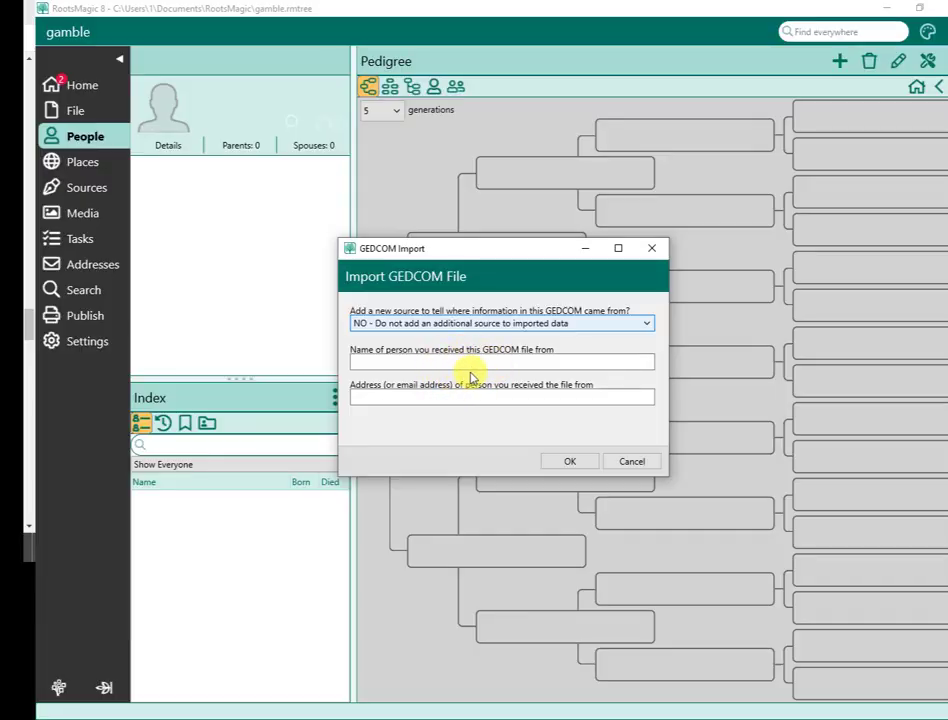
click(560, 466)
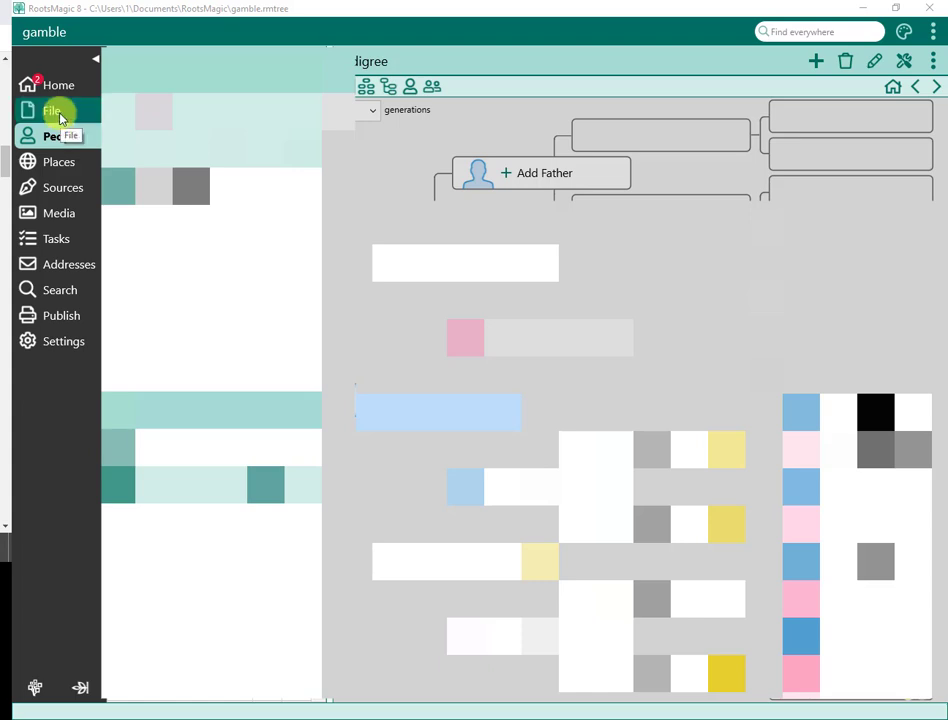
Export the tree as a GEDCOM file named privatized.ged in the GEDCOM folder.
click(58, 113)
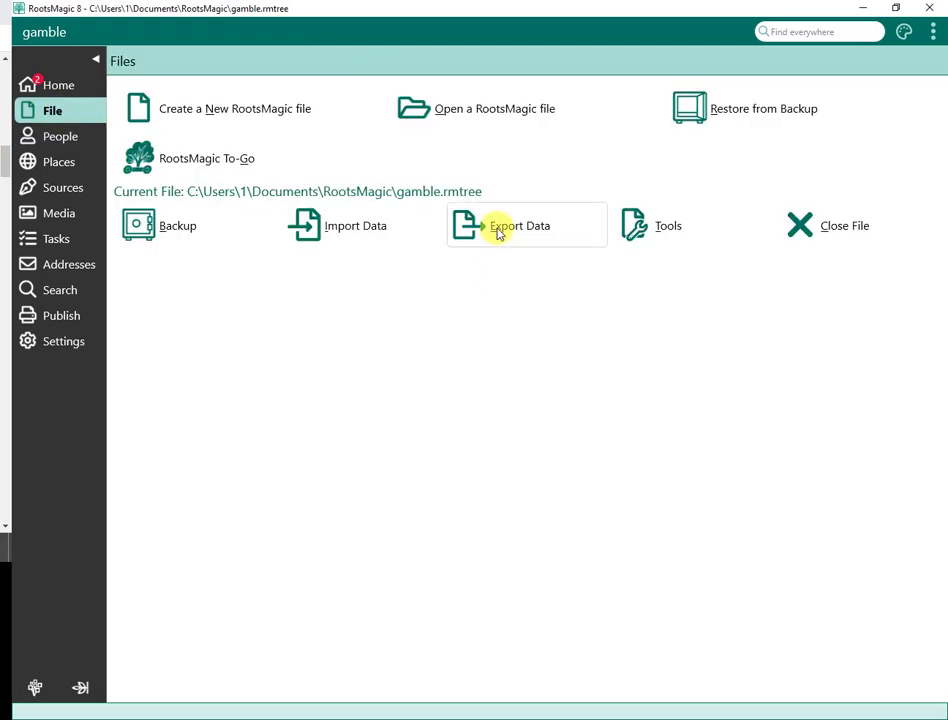
click(499, 231)
click(200, 172)
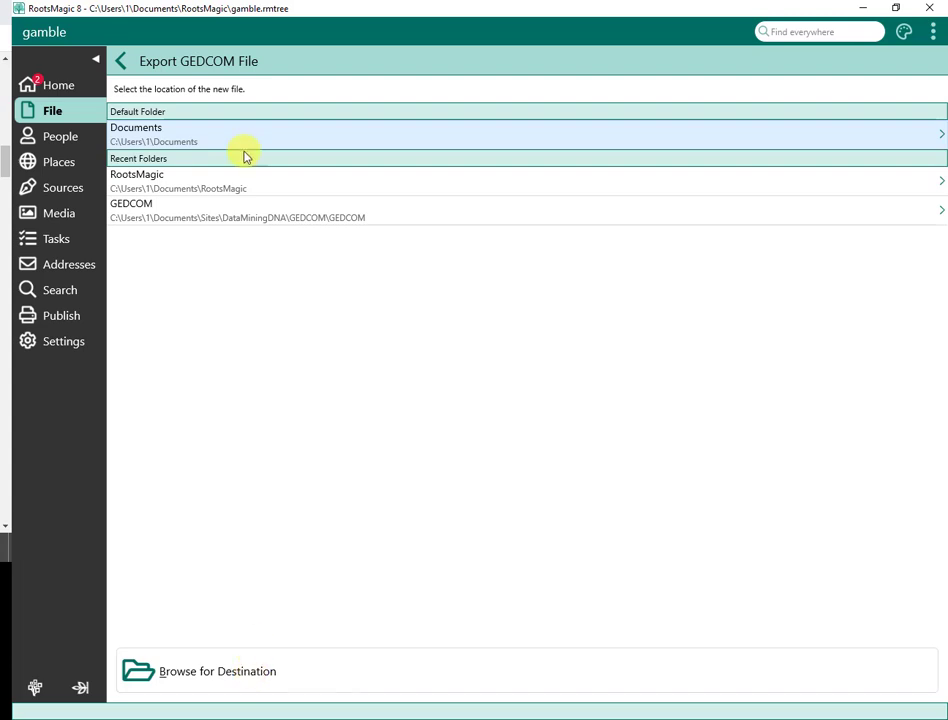
click(226, 676)
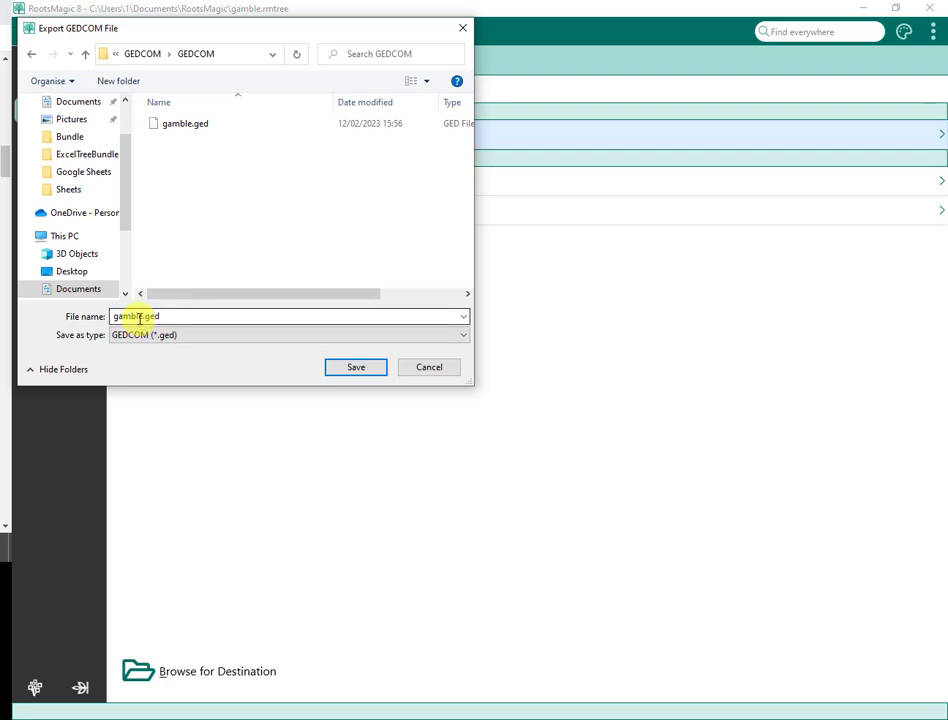
text(privat)
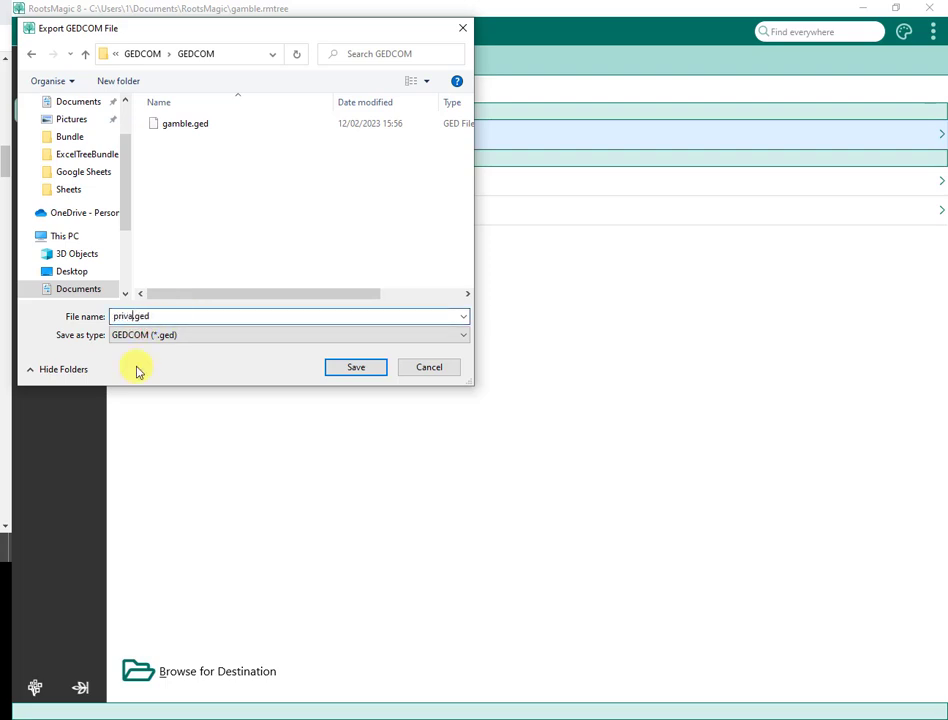
text(ized)
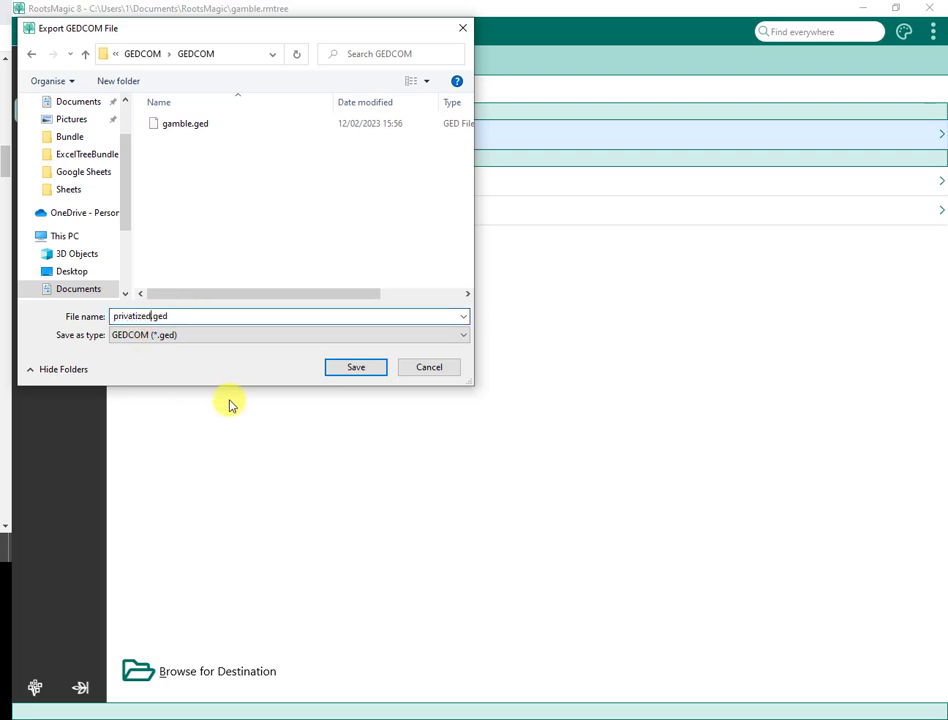
click(354, 372)
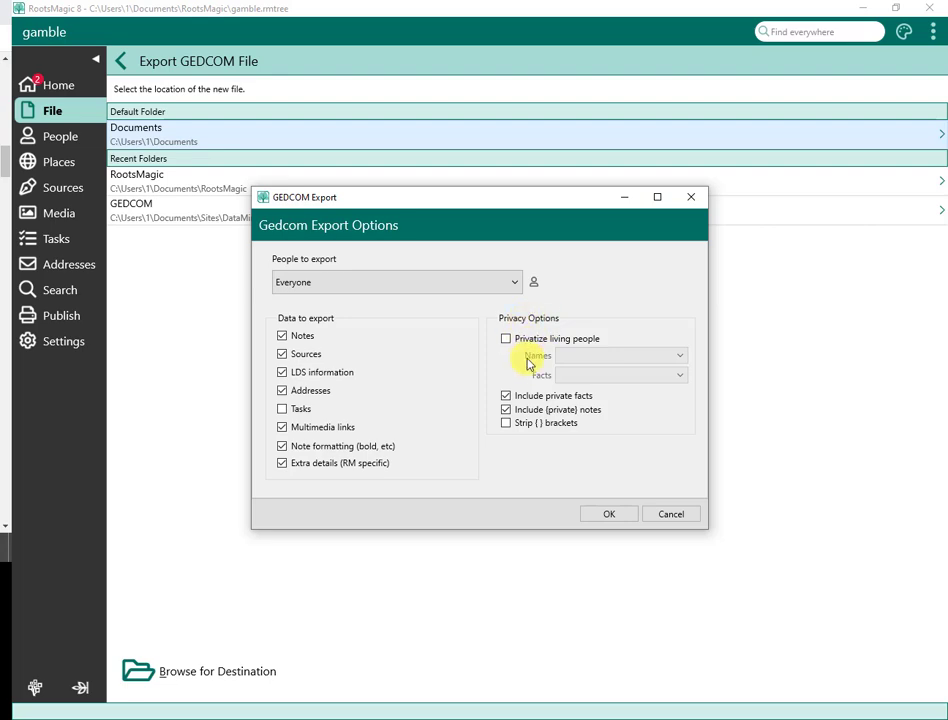
Export the GEDCOM with living people privatized, named 'Living', and their facts left out.
click(507, 339)
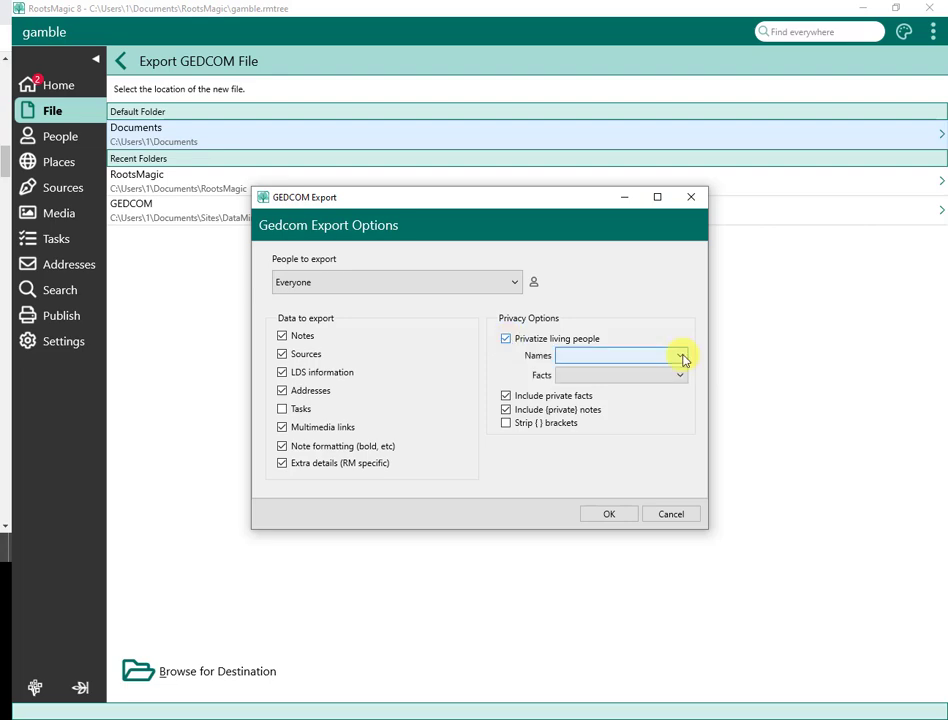
click(682, 358)
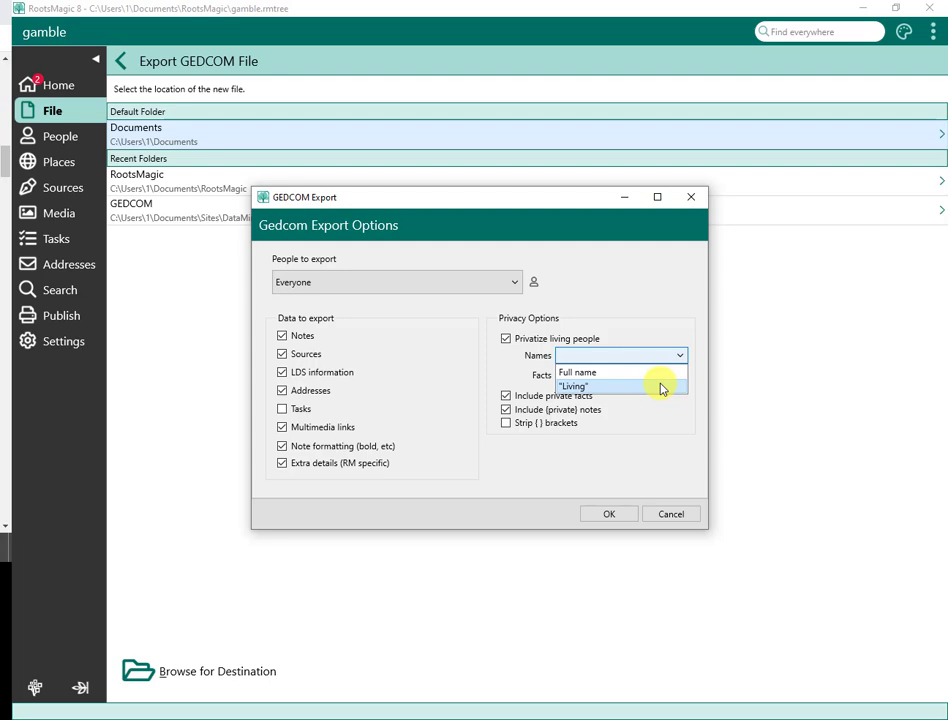
click(660, 387)
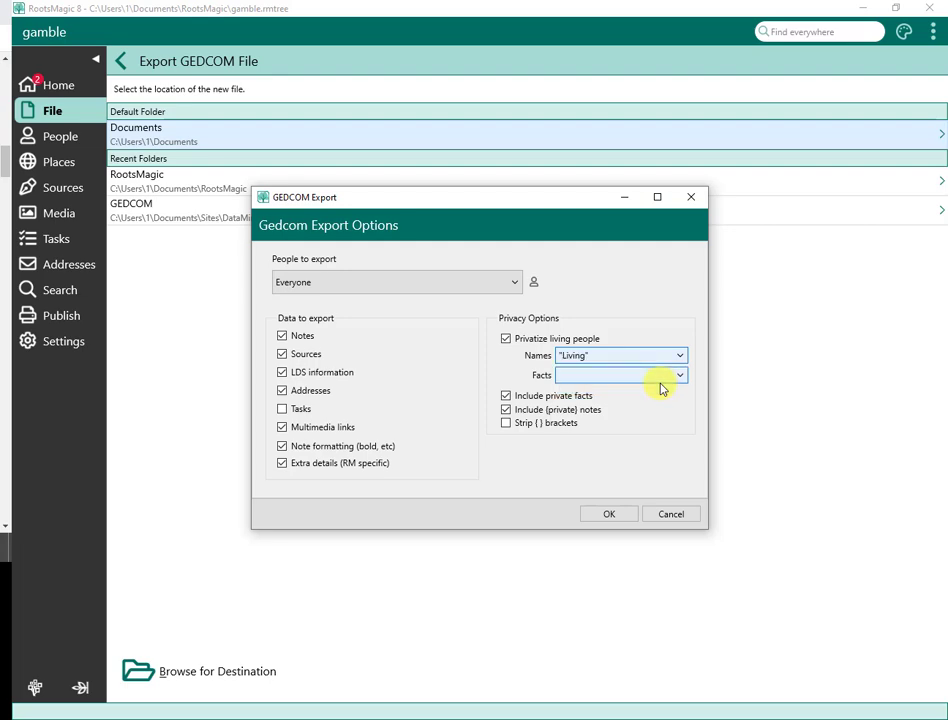
click(679, 378)
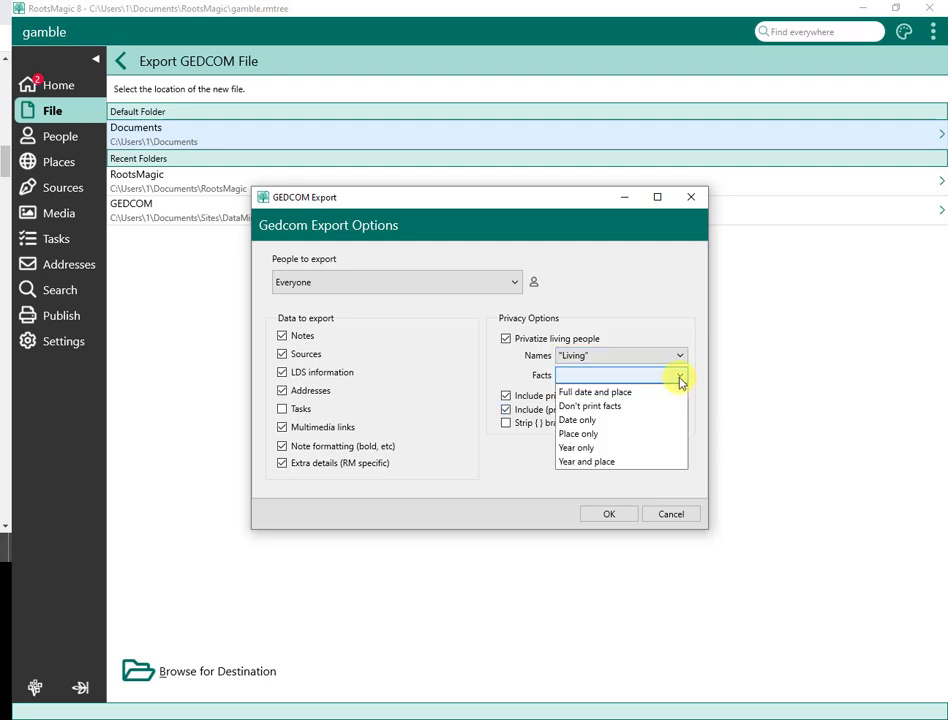
click(665, 407)
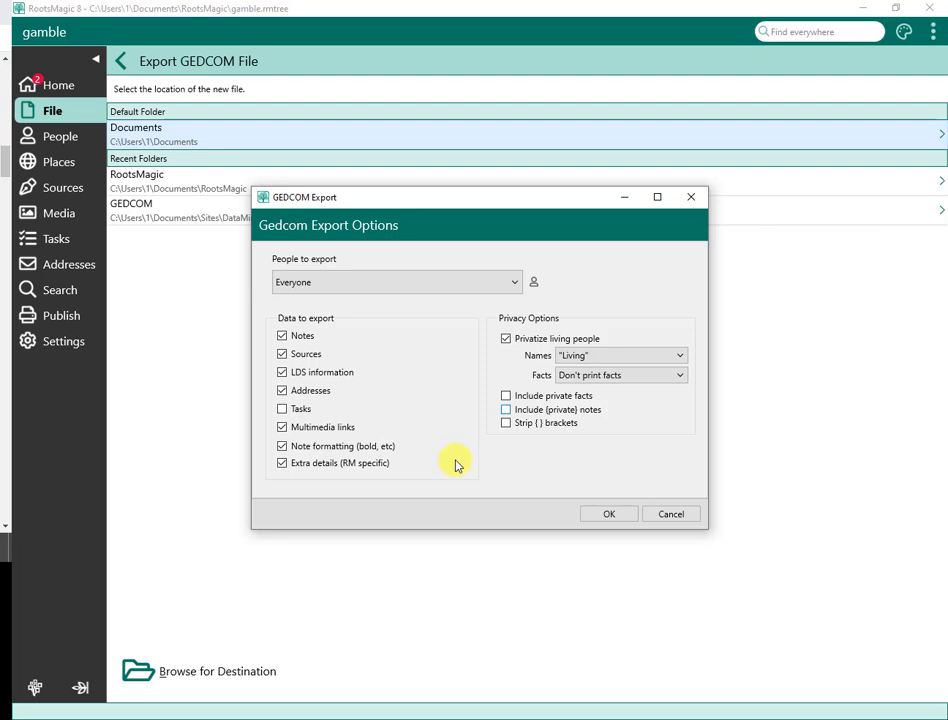
click(608, 516)
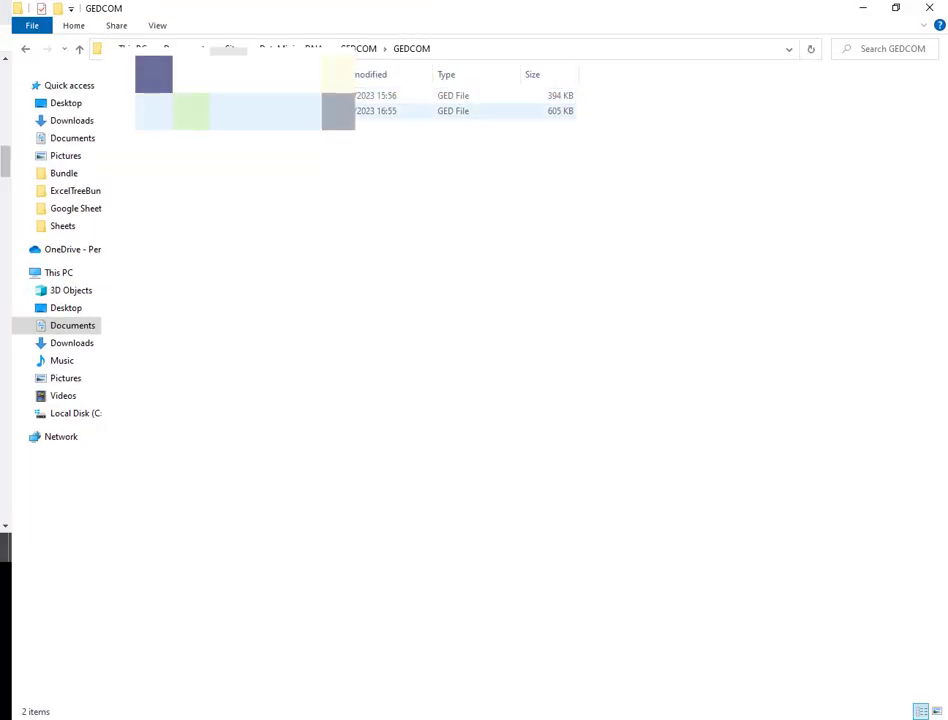
Open privatized.ged with Notepad and move its window toward the centre.
right_click(237, 120)
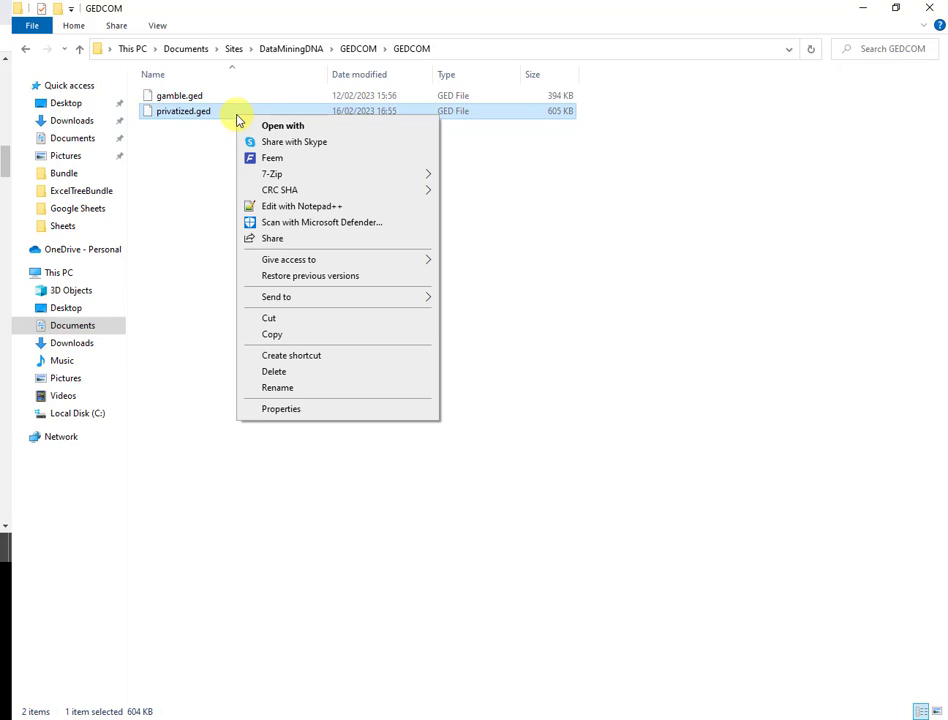
click(250, 125)
click(452, 428)
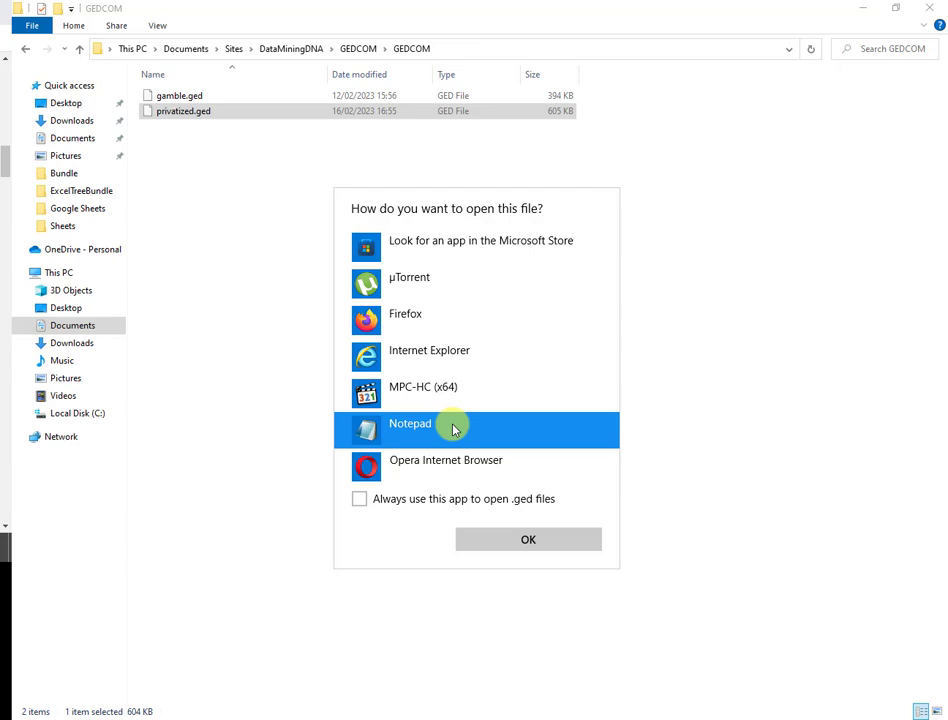
click(518, 548)
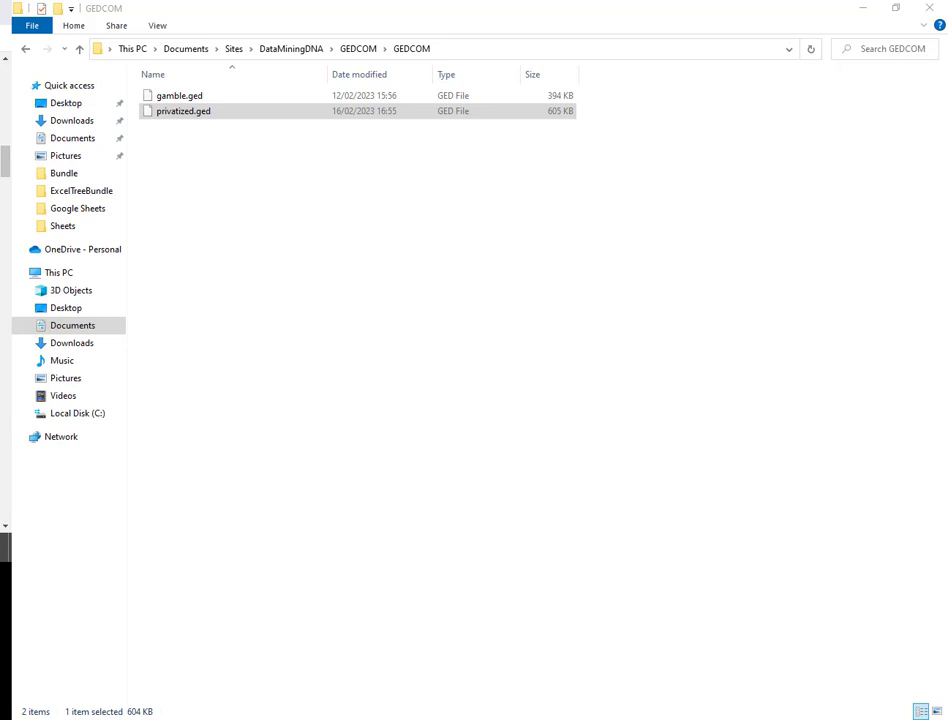
drag(95, 218, 453, 197)
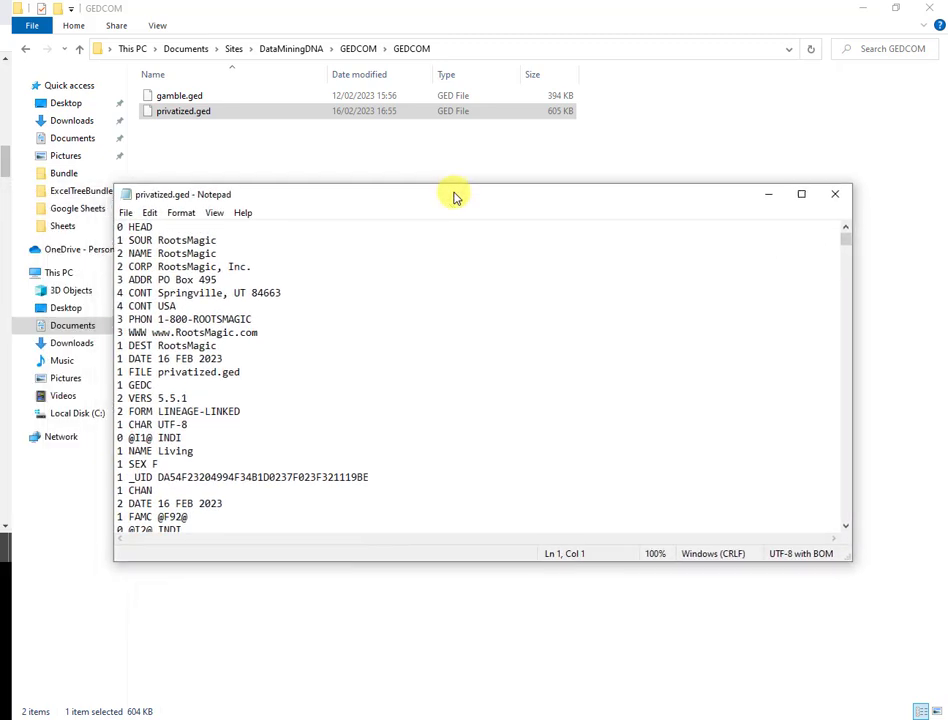
Maximize Notepad and confirm the first person's name reads 'Living' with sex F.
click(802, 193)
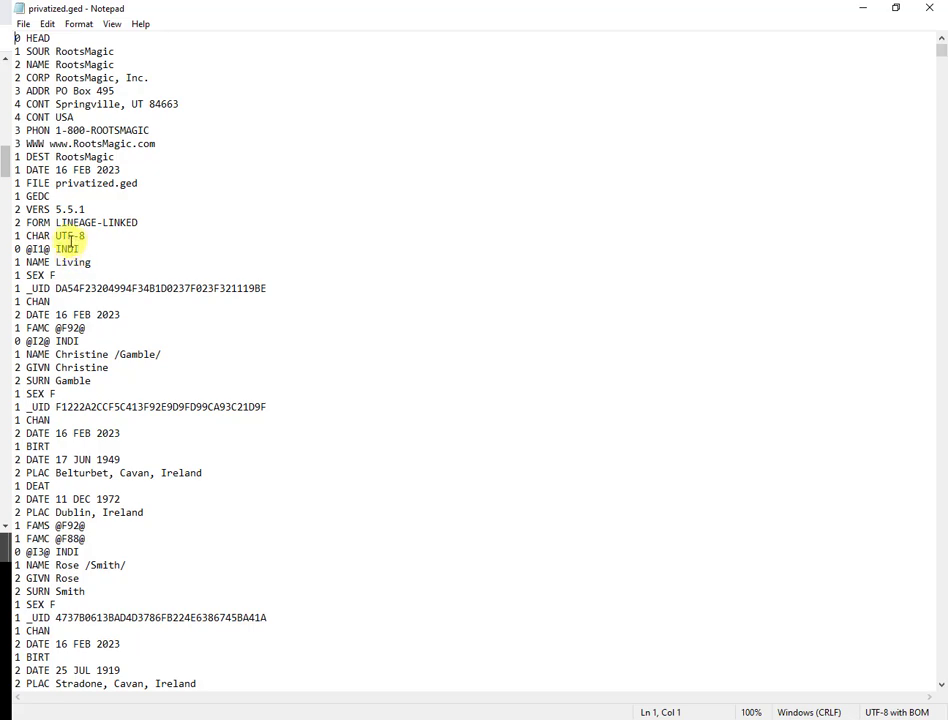
drag(90, 262, 56, 262)
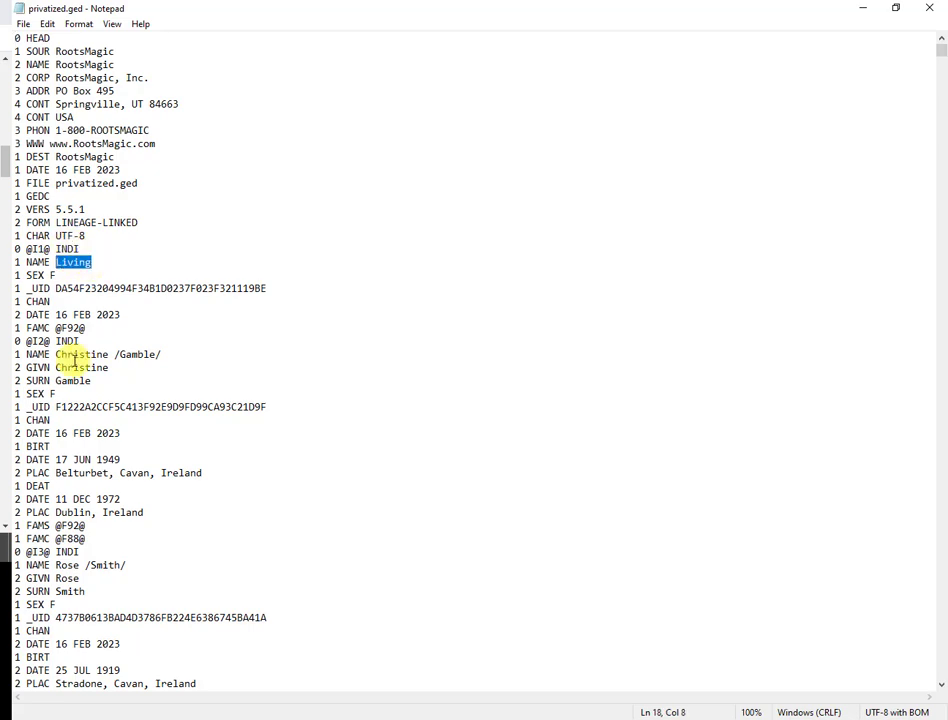
click(52, 275)
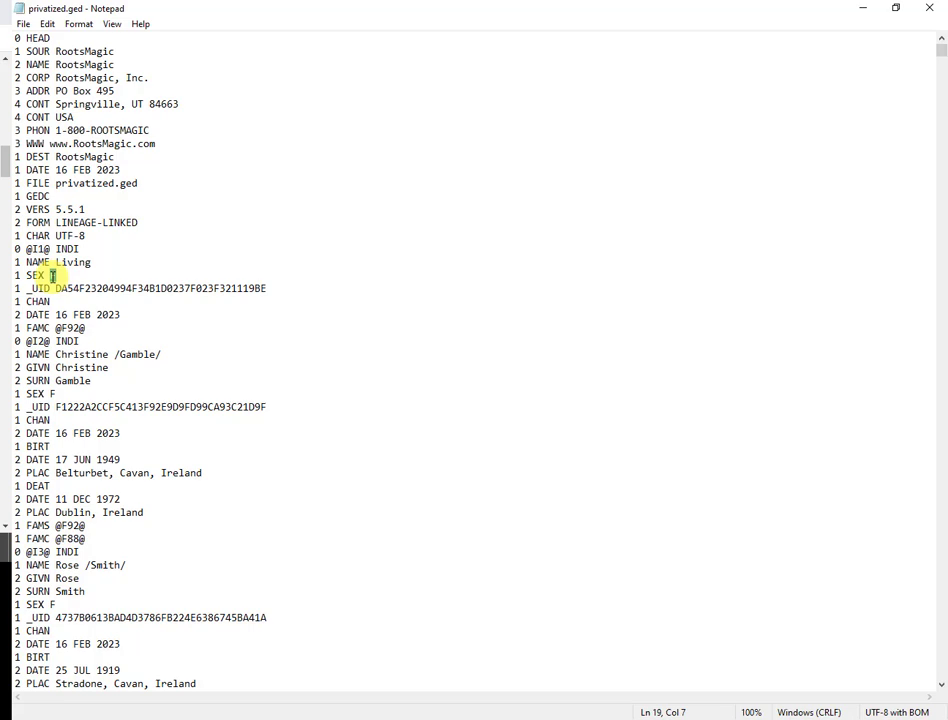
drag(52, 275, 85, 277)
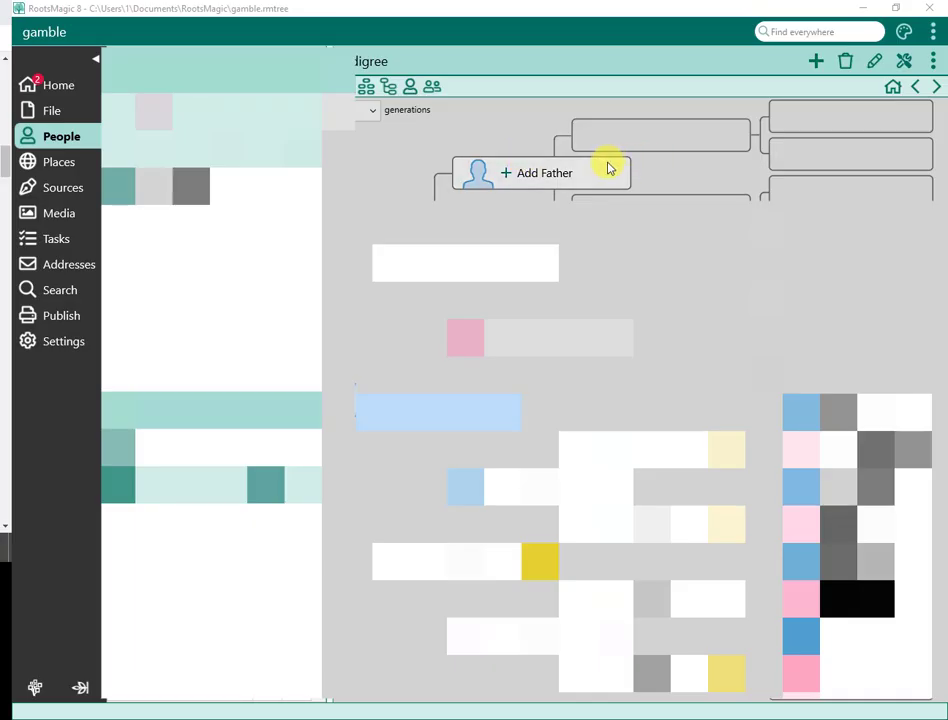
Close RootsMagic 8.
click(932, 9)
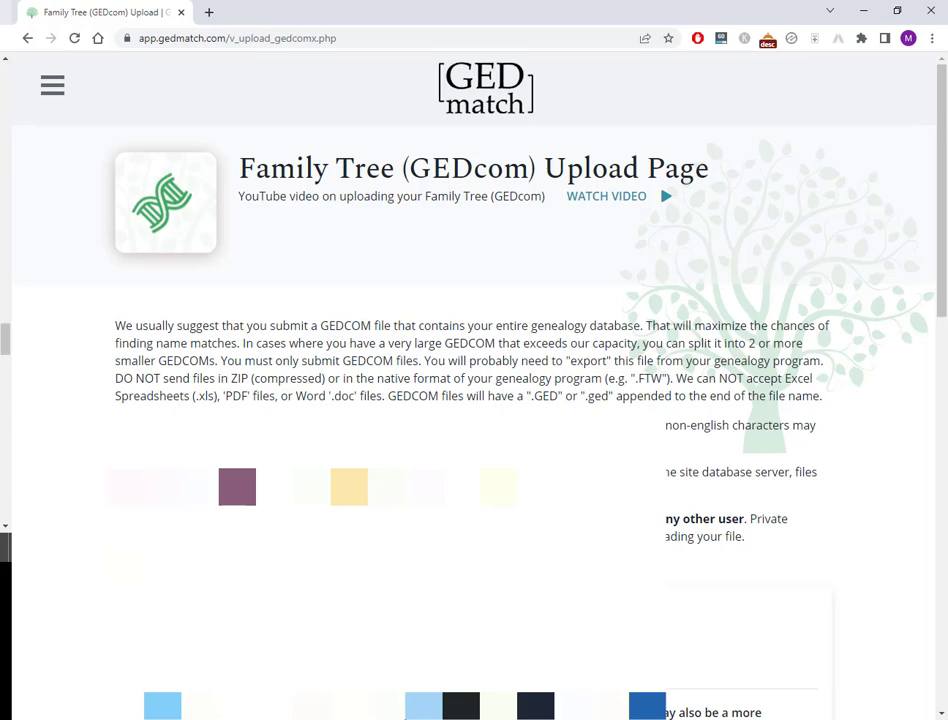
Name the GEDCOM 'Gamble Family Tree' and choose the correct person's DNA kit as reference.
scroll(585, 355, down, 3)
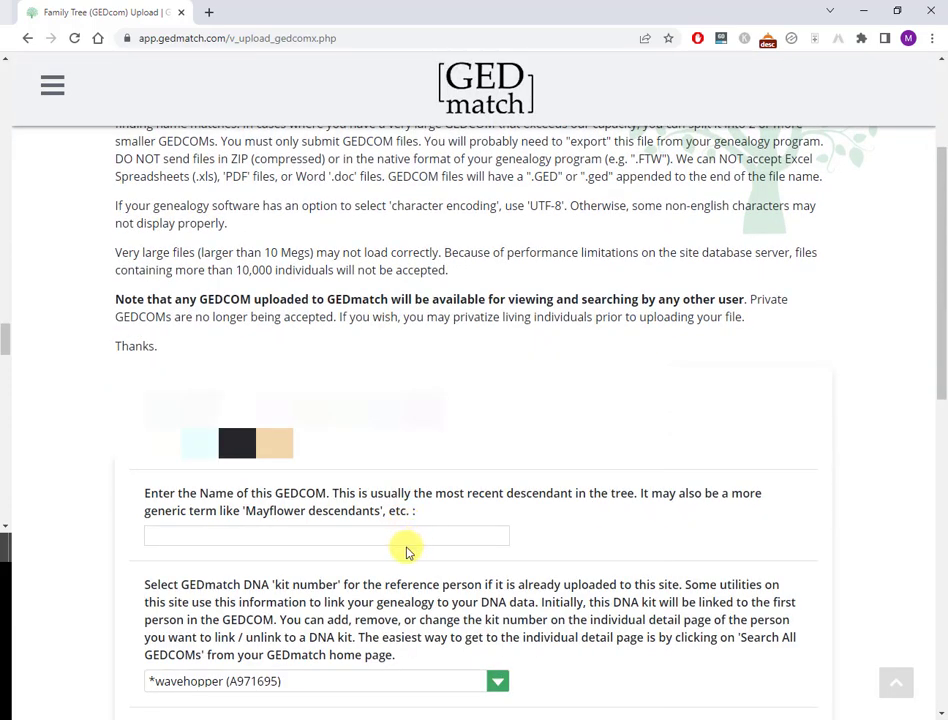
click(409, 545)
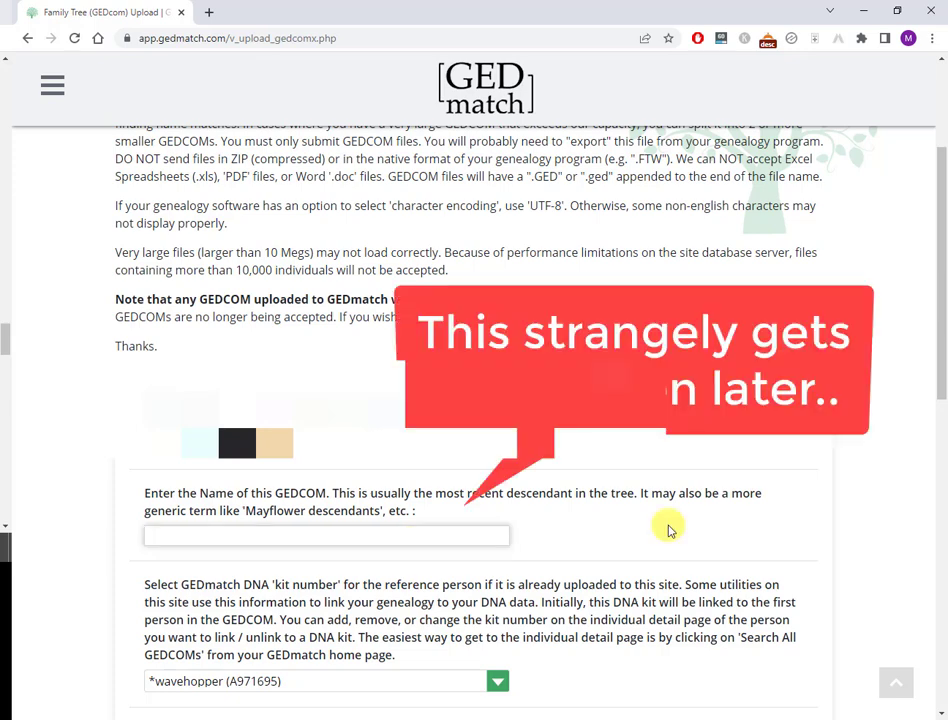
text(Gamble Family Tree)
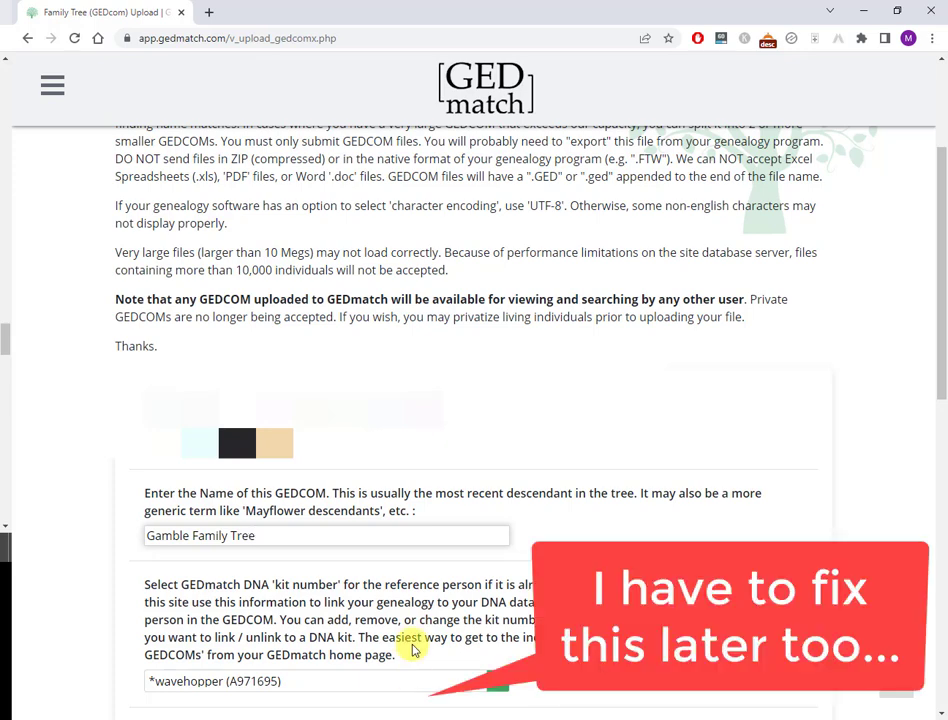
scroll(413, 648, down, 2)
click(460, 535)
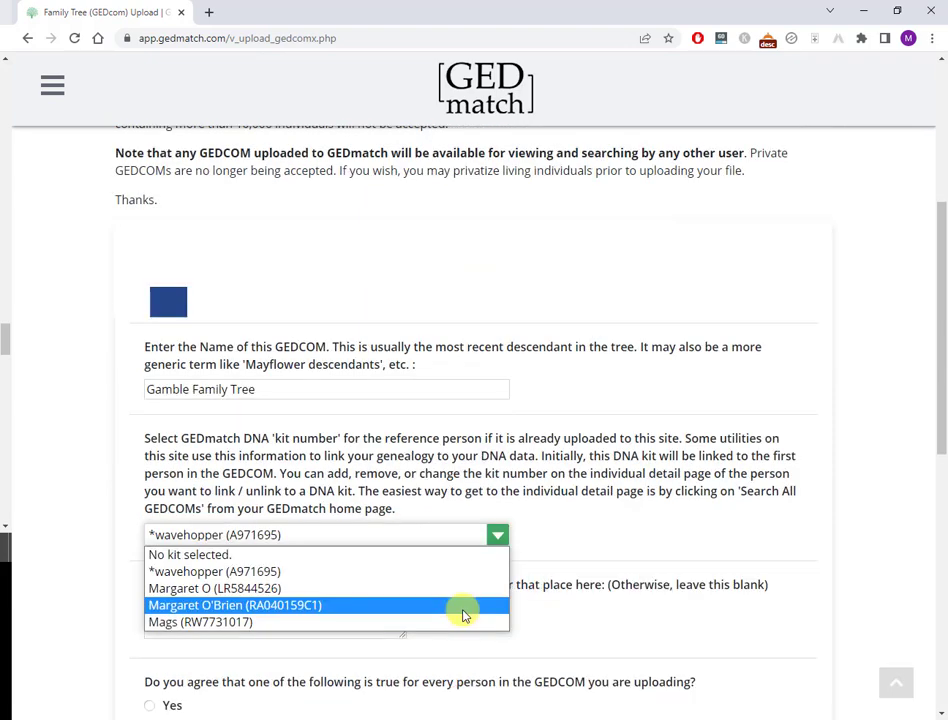
click(461, 606)
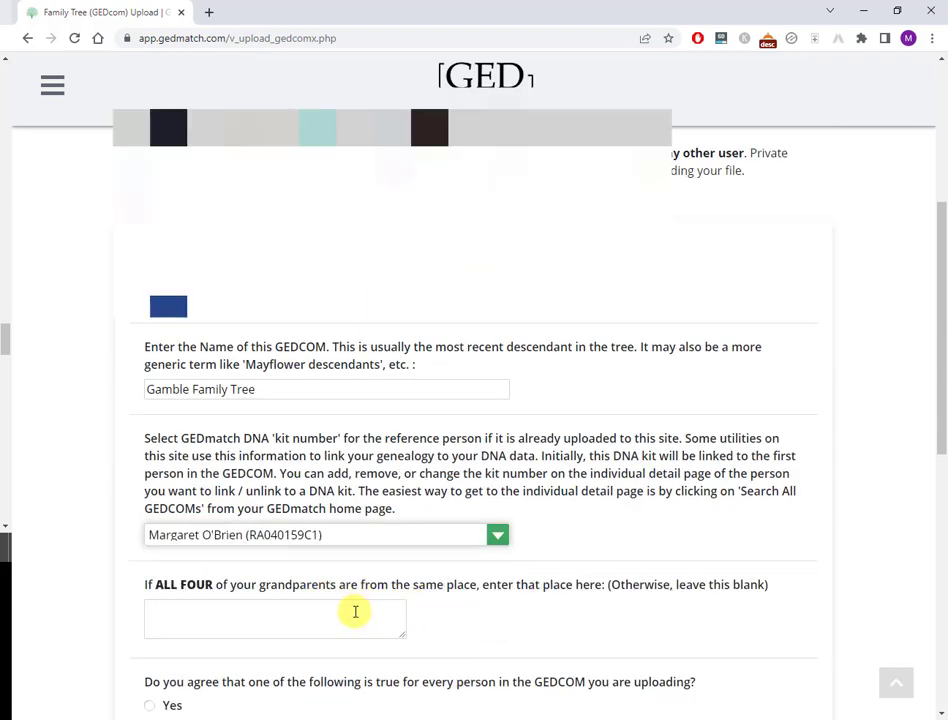
Answer Yes to the privacy agreement and choose privatized.ged as the file to upload.
scroll(419, 616, down, 2)
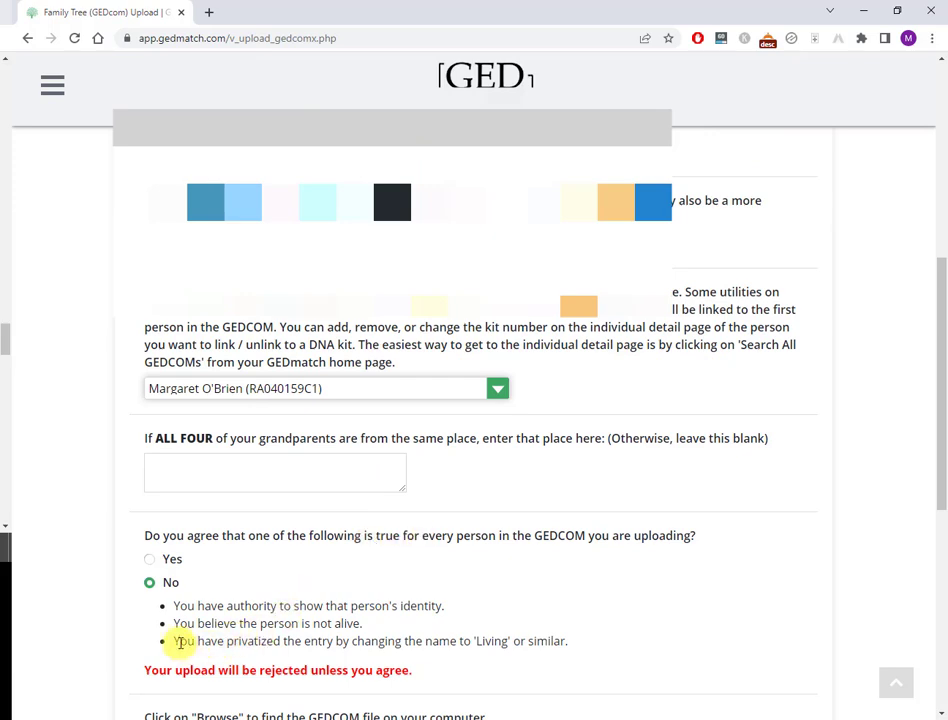
drag(181, 641, 491, 639)
click(438, 634)
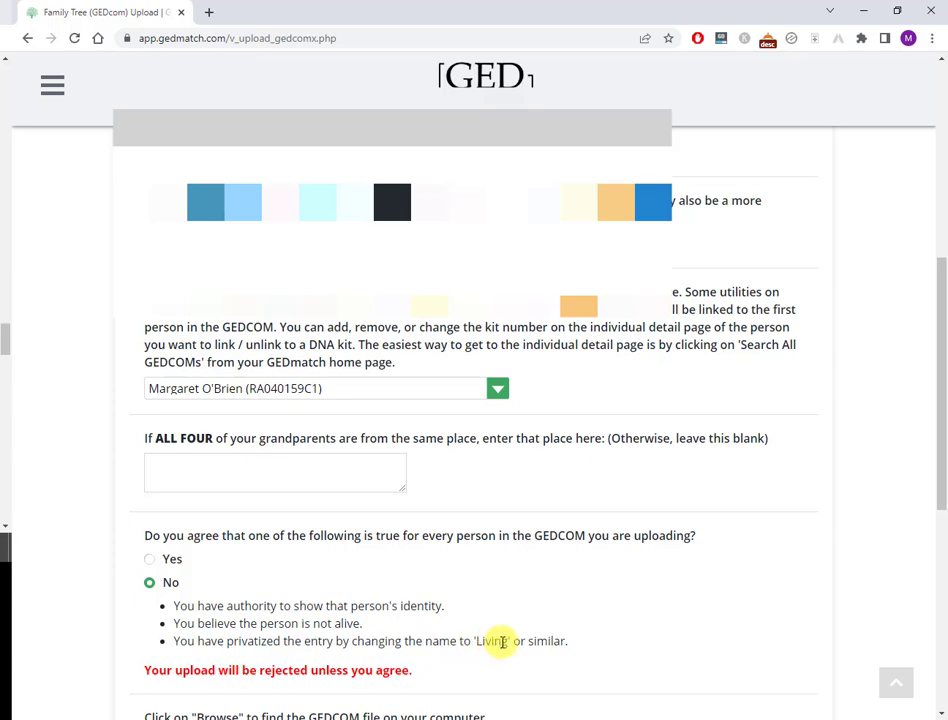
click(152, 561)
scroll(490, 640, down, 3)
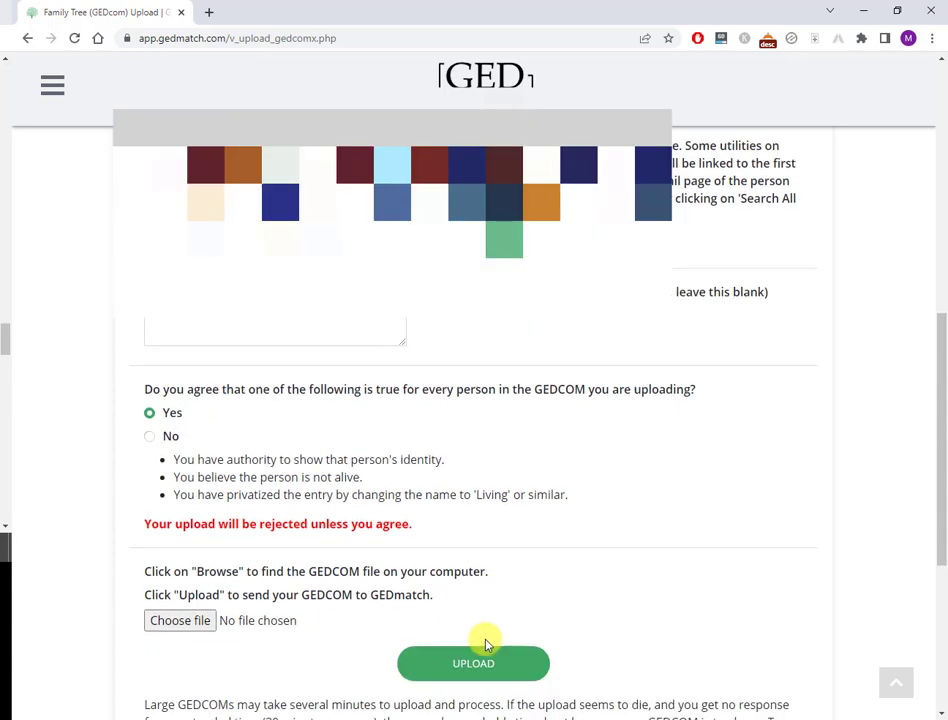
click(182, 621)
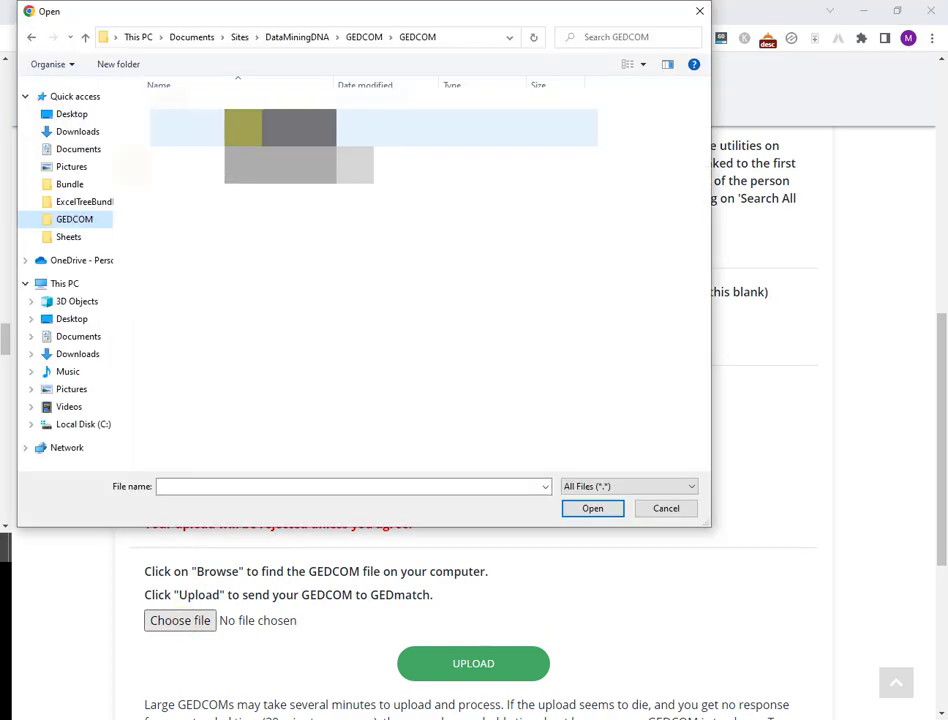
click(229, 125)
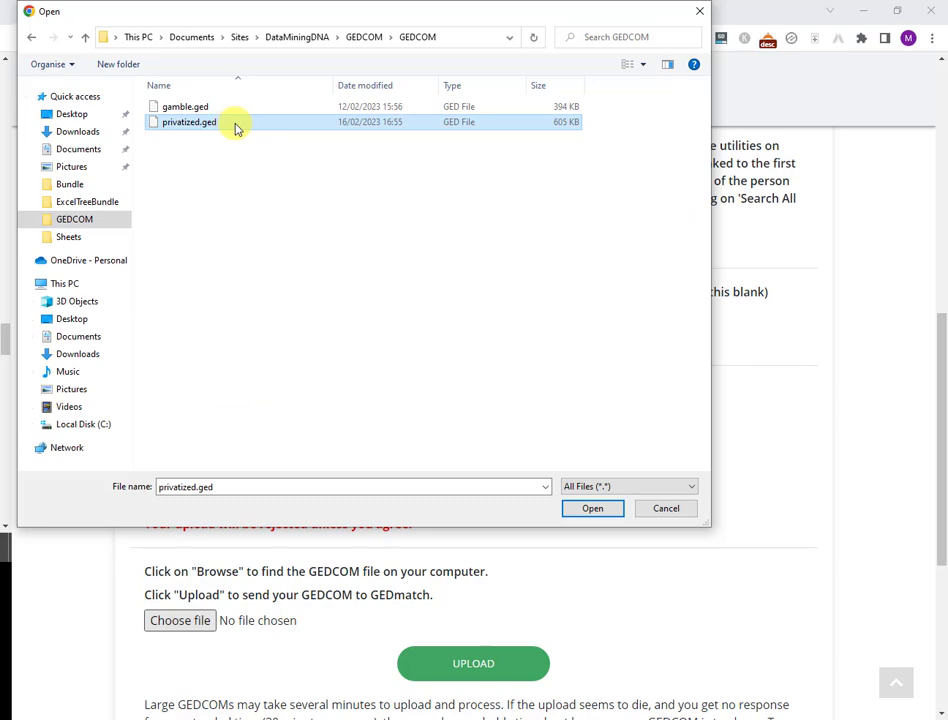
double_click(236, 128)
Upload privatized.ged and review the results, noting the initial point person sentence.
scroll(584, 620, down, 2)
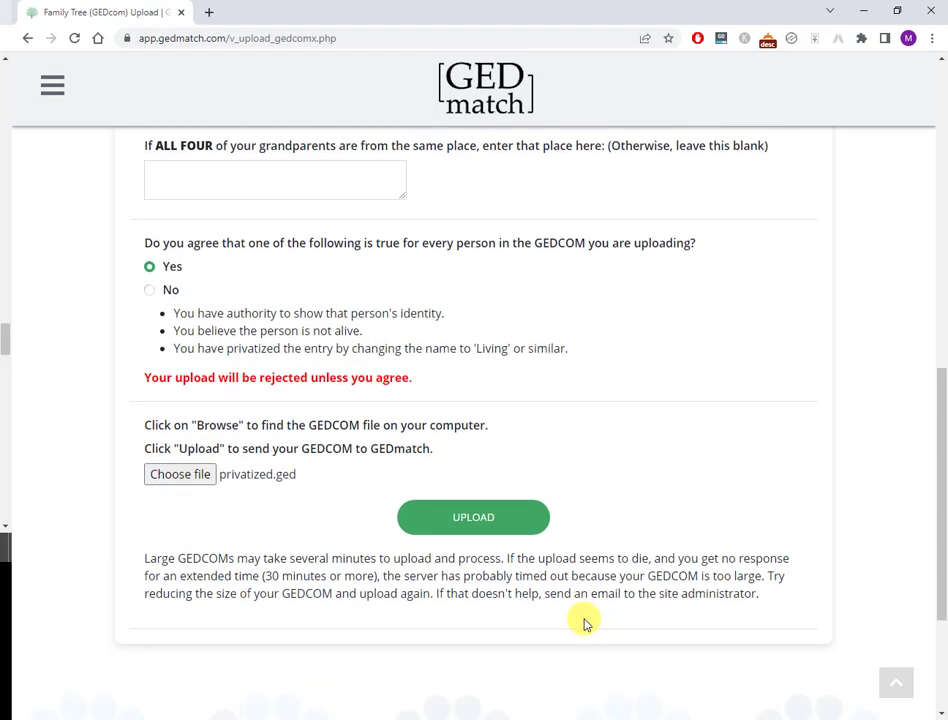
click(474, 522)
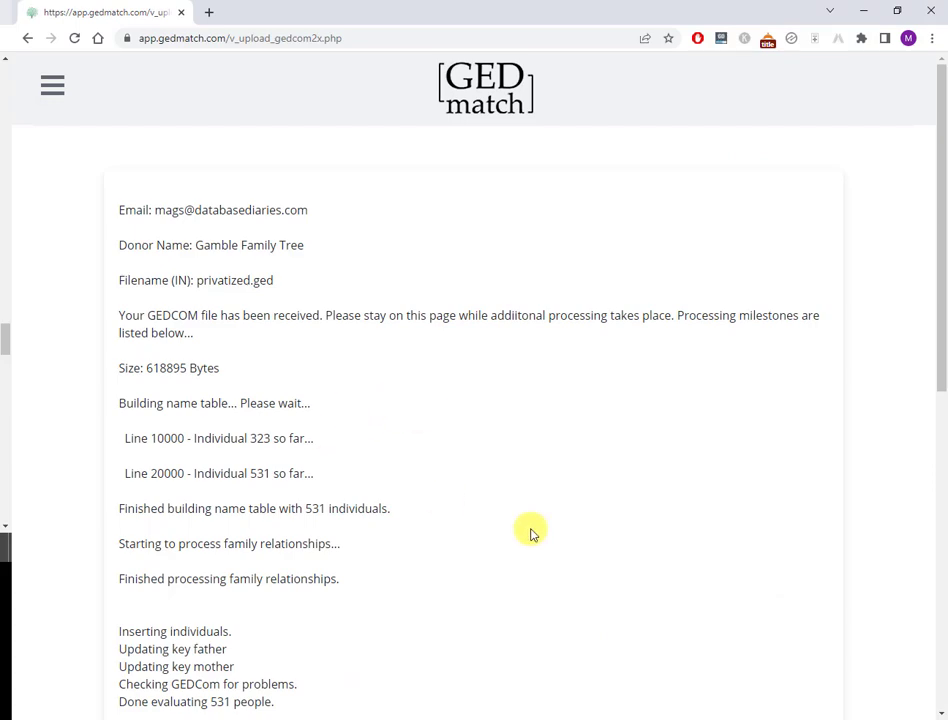
scroll(479, 596, down, 2)
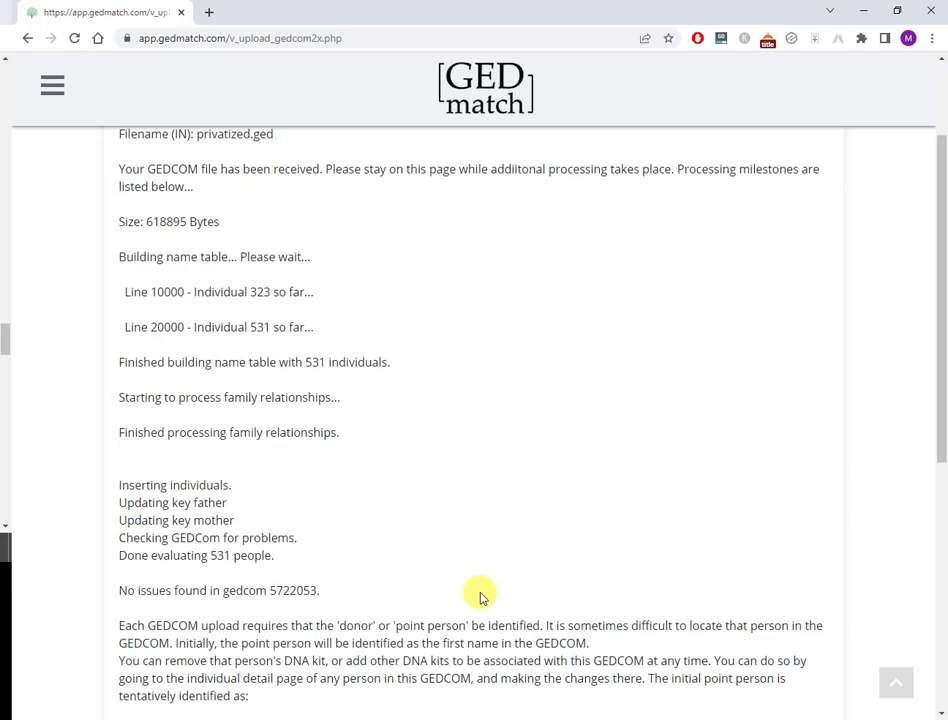
scroll(479, 596, down, 2)
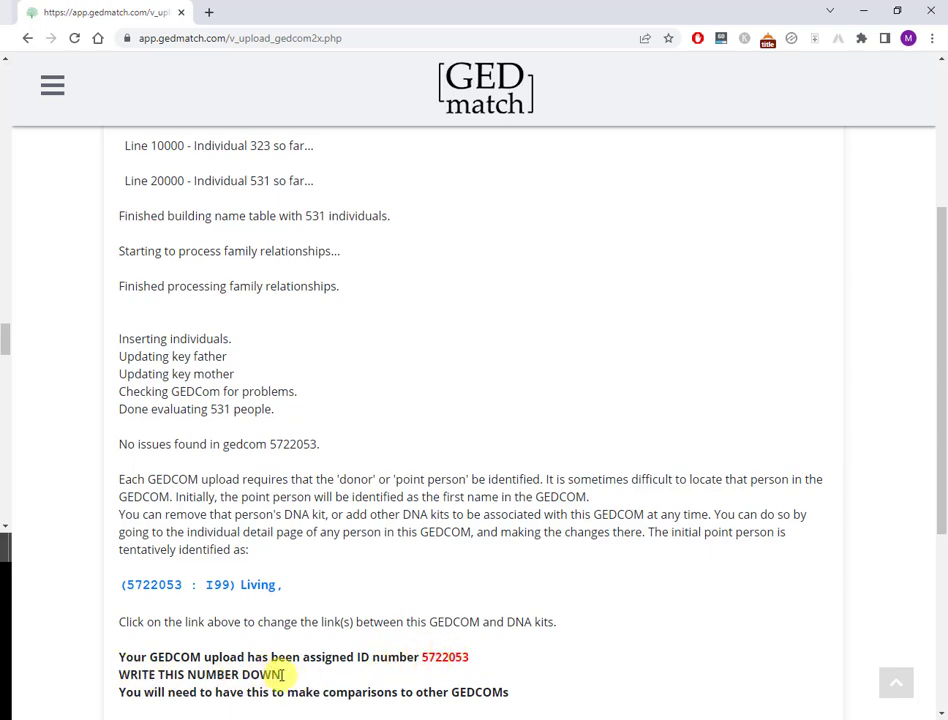
scroll(283, 675, down, 3)
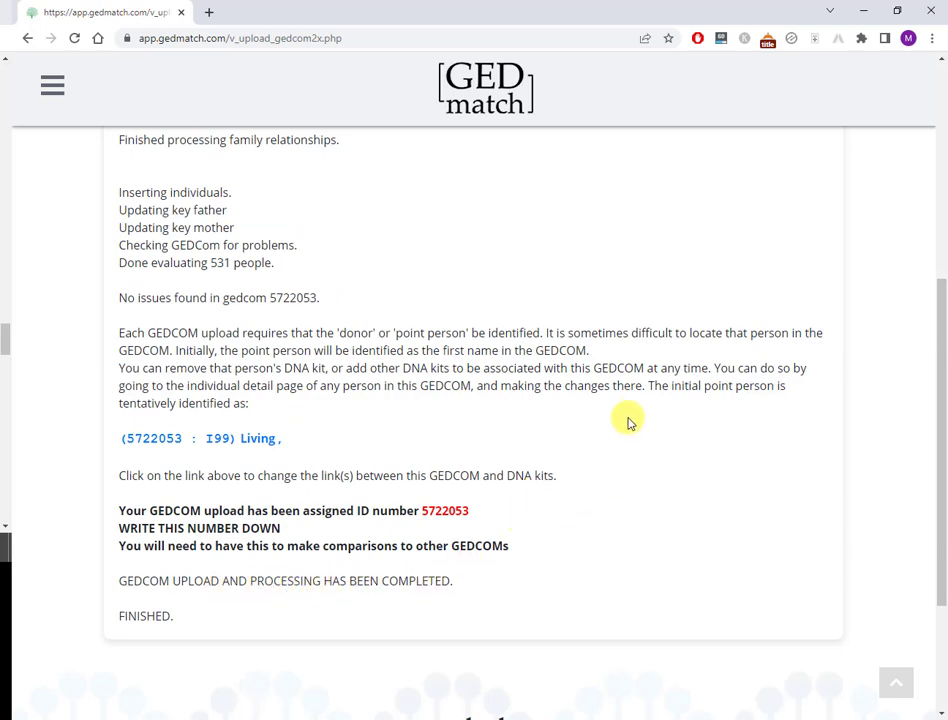
drag(653, 383, 657, 407)
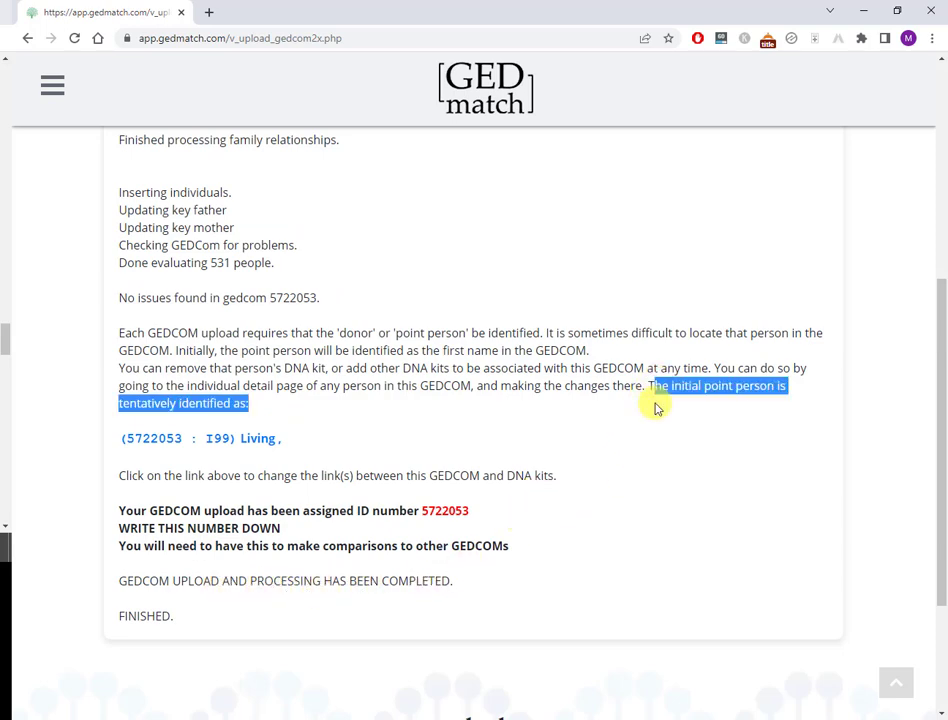
Review the upload results page for the tree's current point person.
click(678, 393)
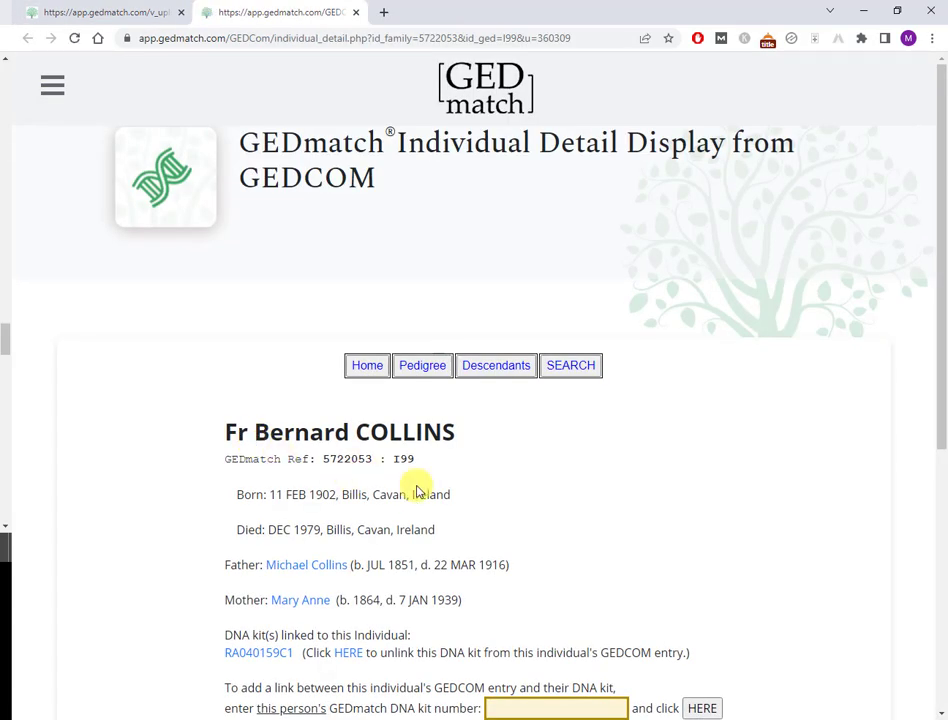
scroll(593, 530, down, 4)
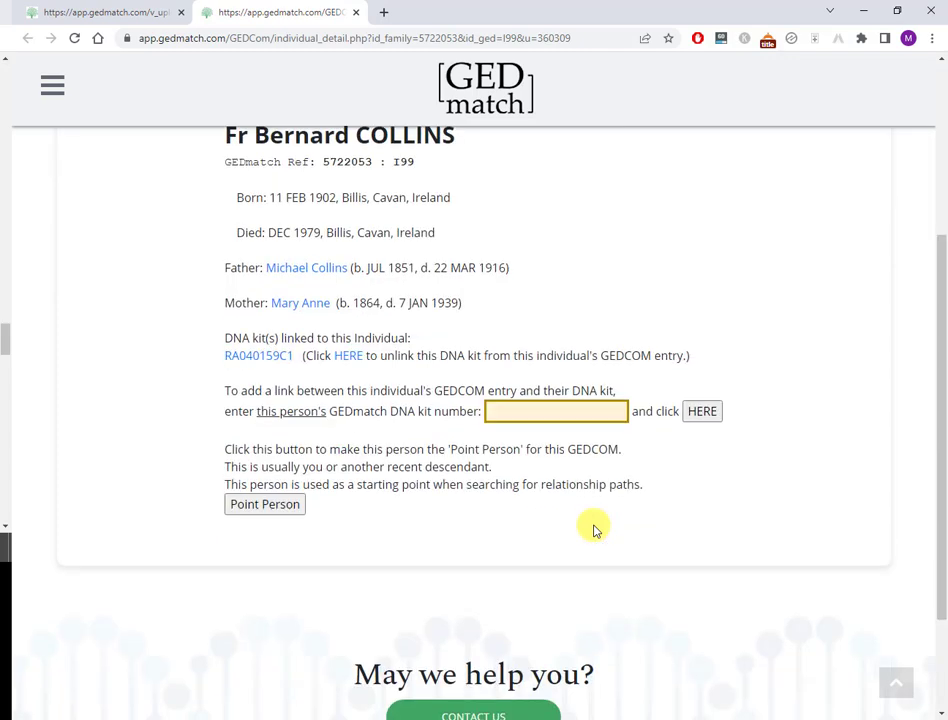
scroll(593, 530, up, 2)
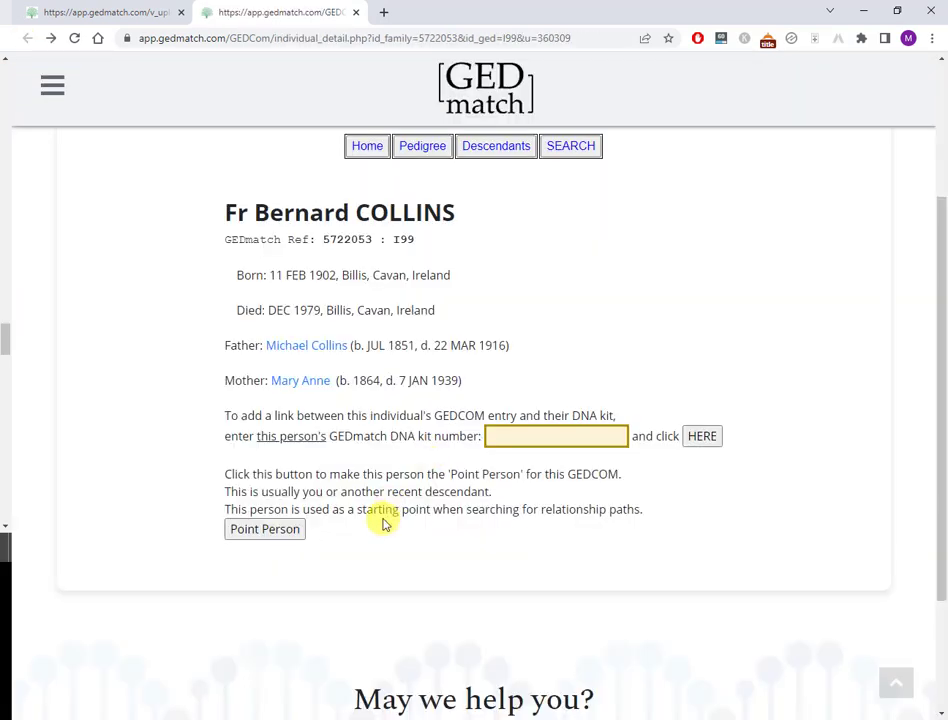
scroll(380, 201, up, 1)
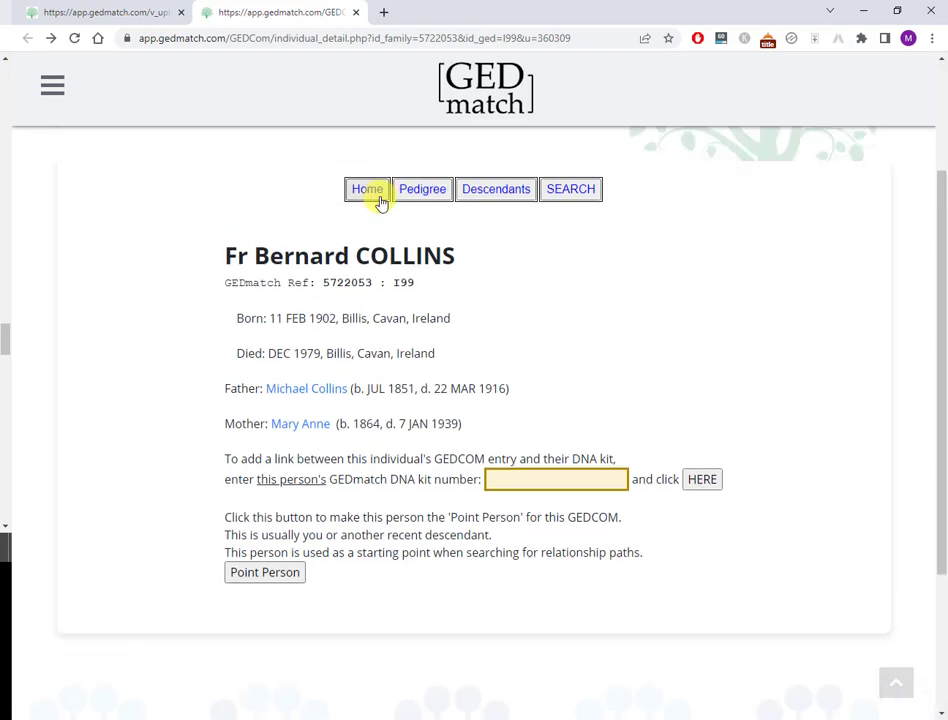
Return to the account dashboard and scroll down to the GEDCOM tools.
click(367, 190)
scroll(417, 483, down, 3)
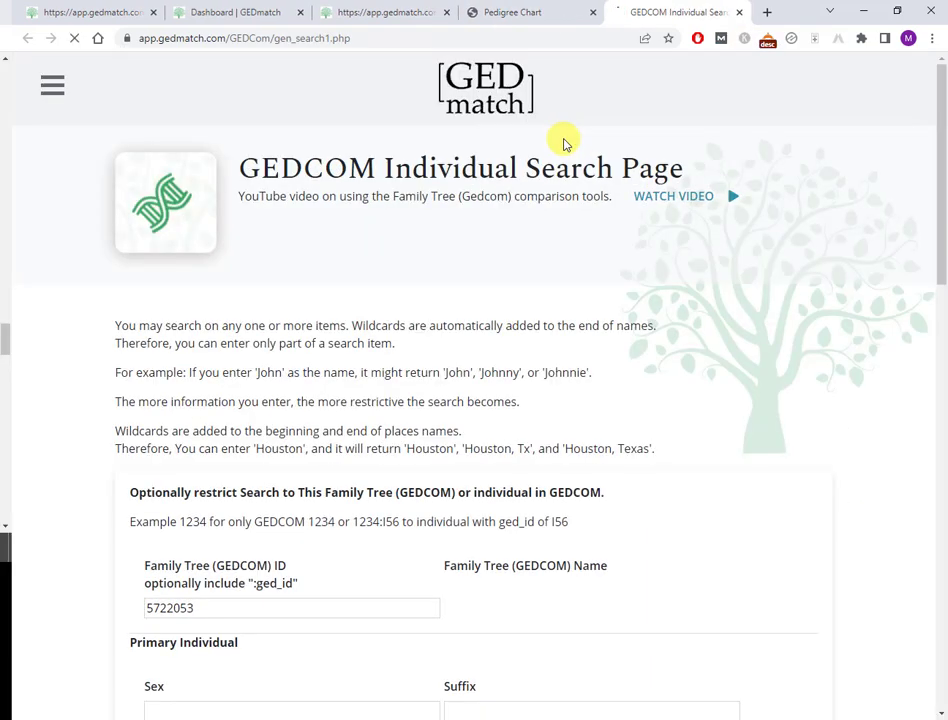
scroll(504, 316, down, 3)
scroll(506, 317, down, 3)
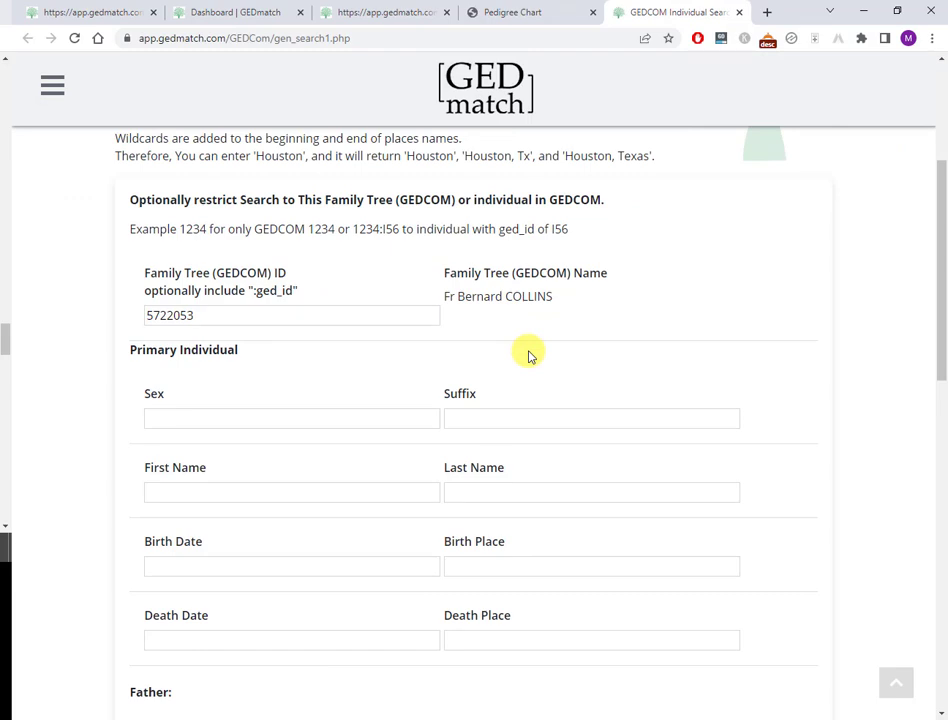
scroll(540, 365, down, 7)
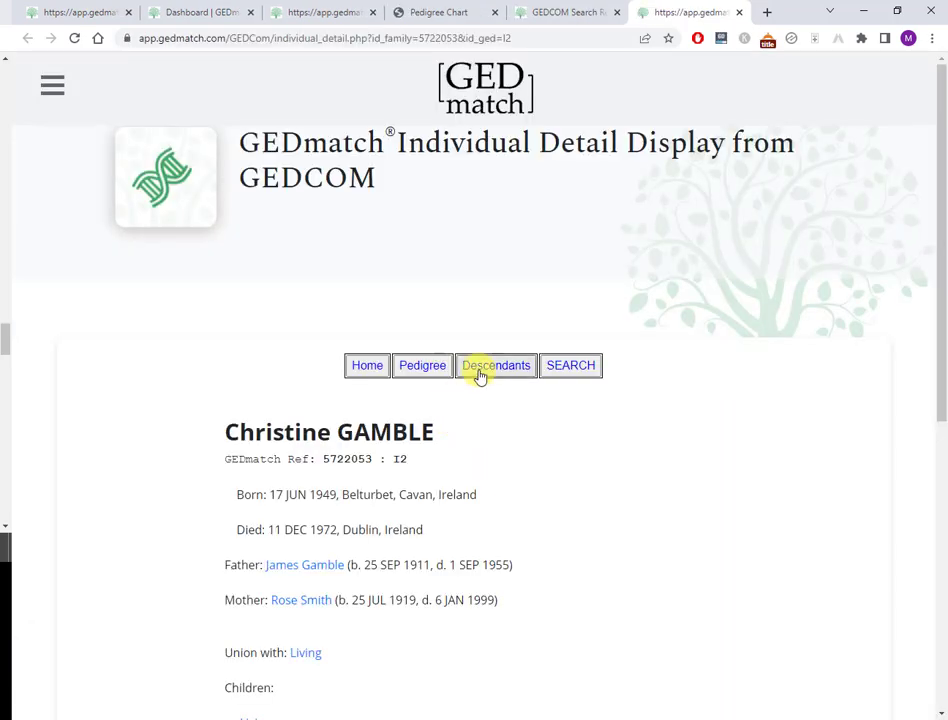
Open the living child's detail page and paste the copied DNA kit number into the link field.
scroll(498, 450, down, 1)
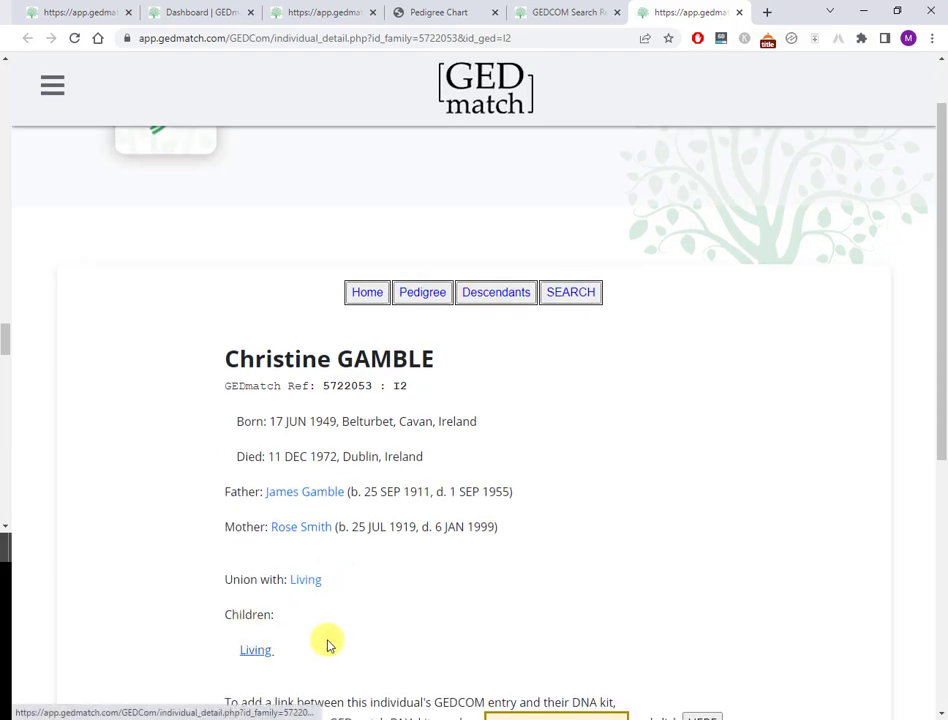
scroll(290, 620, down, 1)
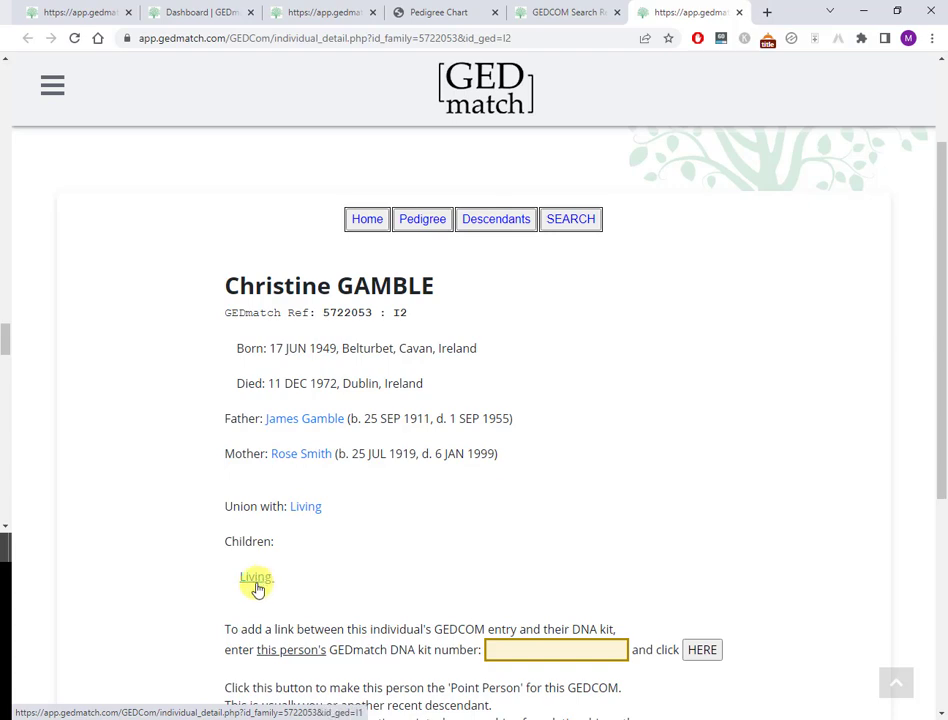
click(256, 585)
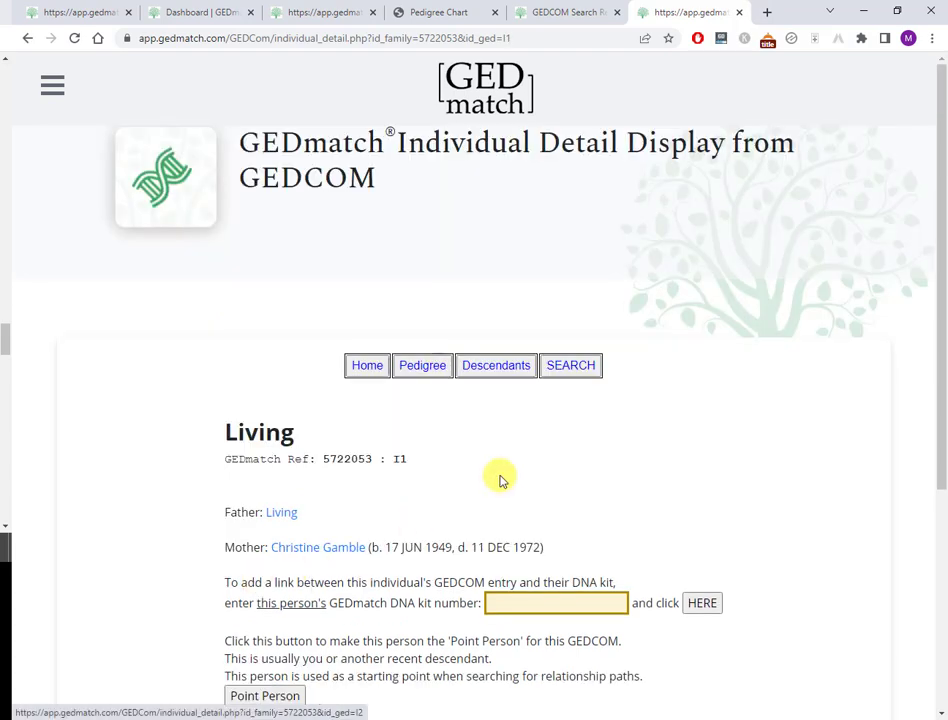
scroll(501, 481, down, 1)
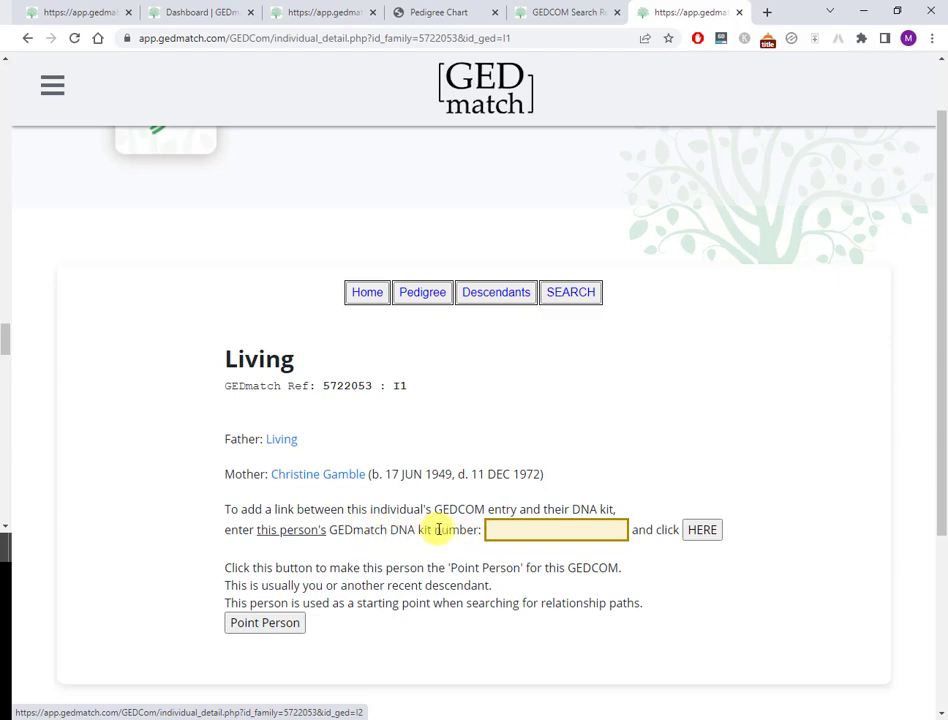
click(501, 528)
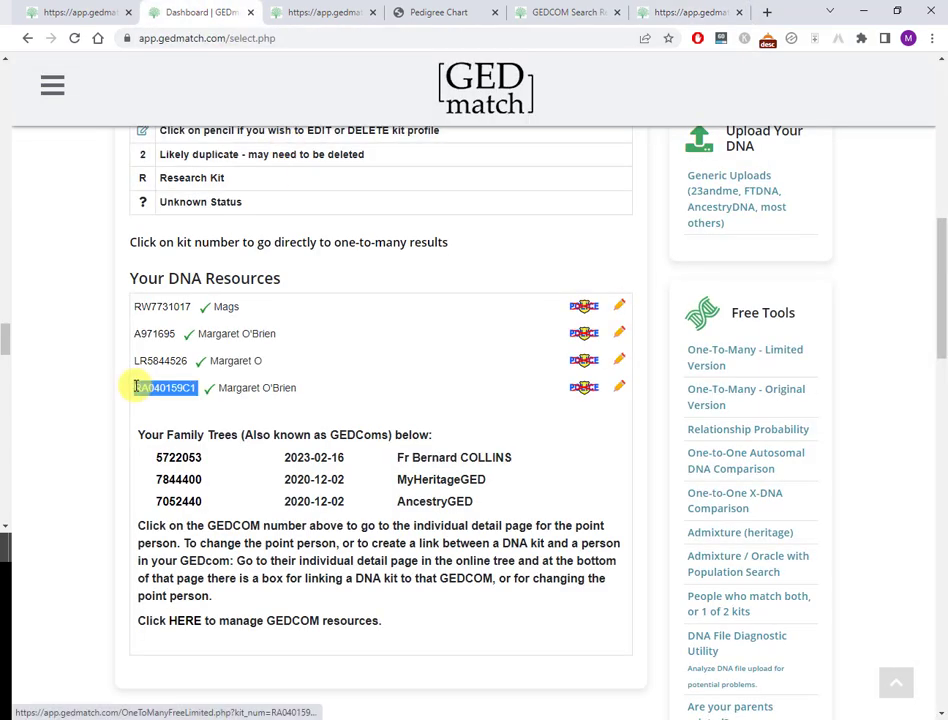
key(ctrl+9)
text(RA040159C1)
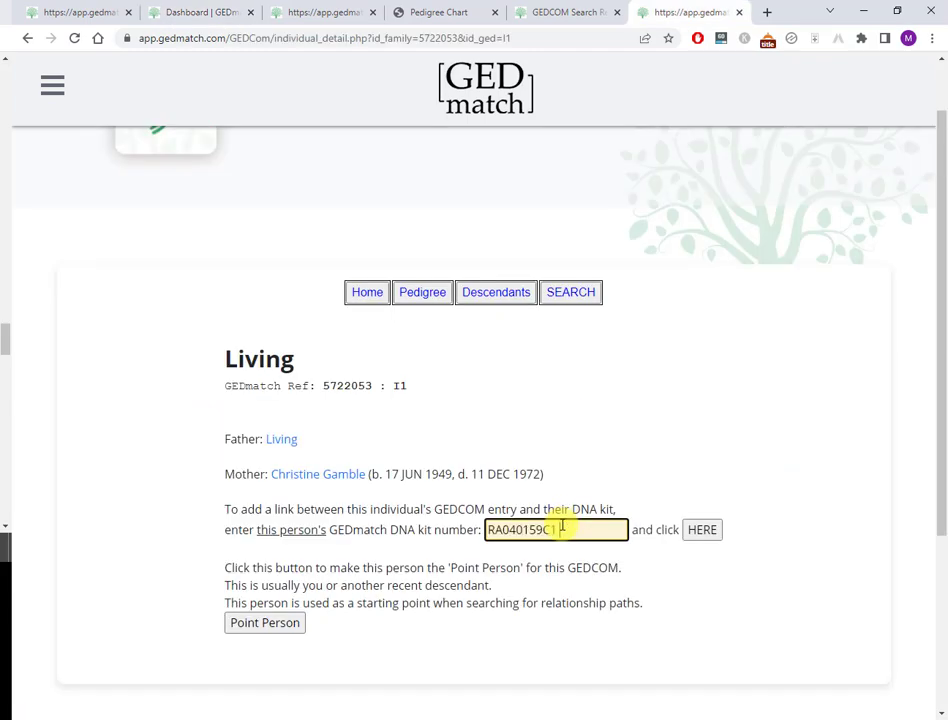
Link the DNA kit to living child I1, then go back.
click(694, 536)
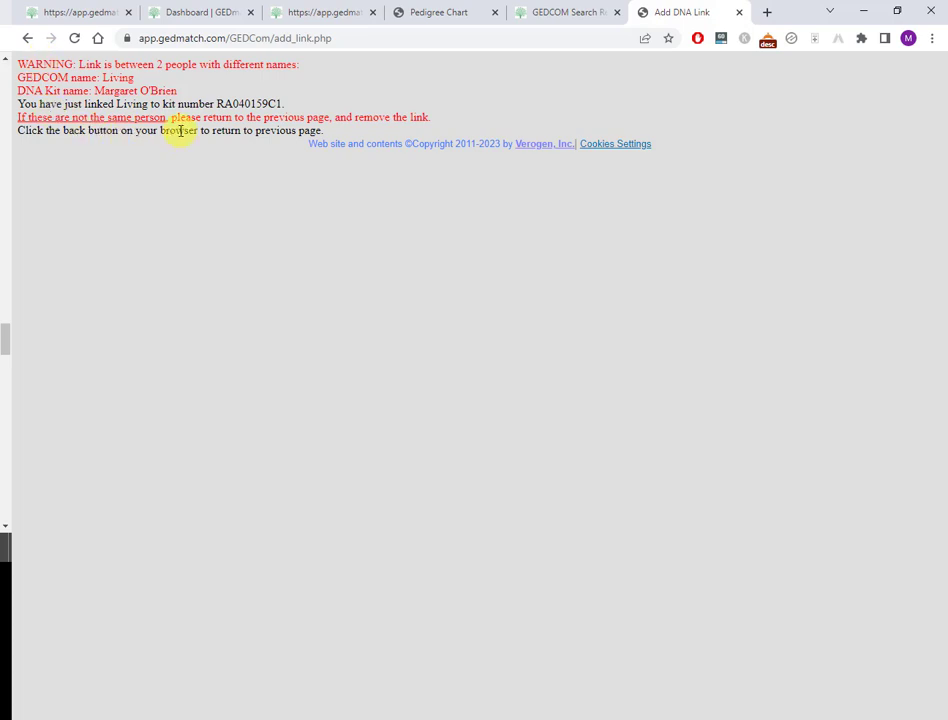
click(28, 39)
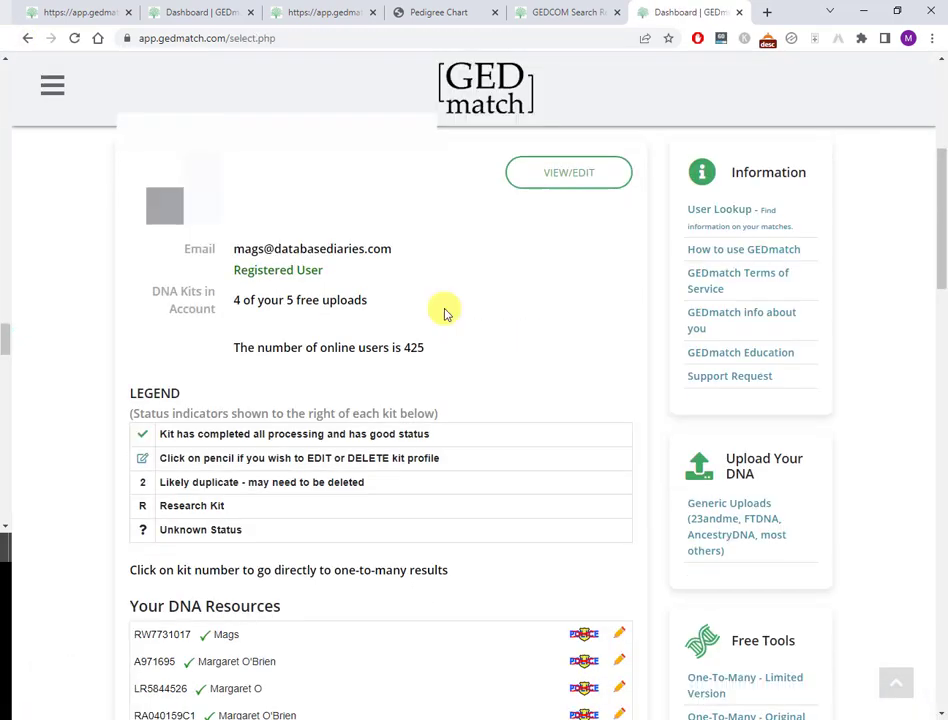
scroll(440, 311, down, 3)
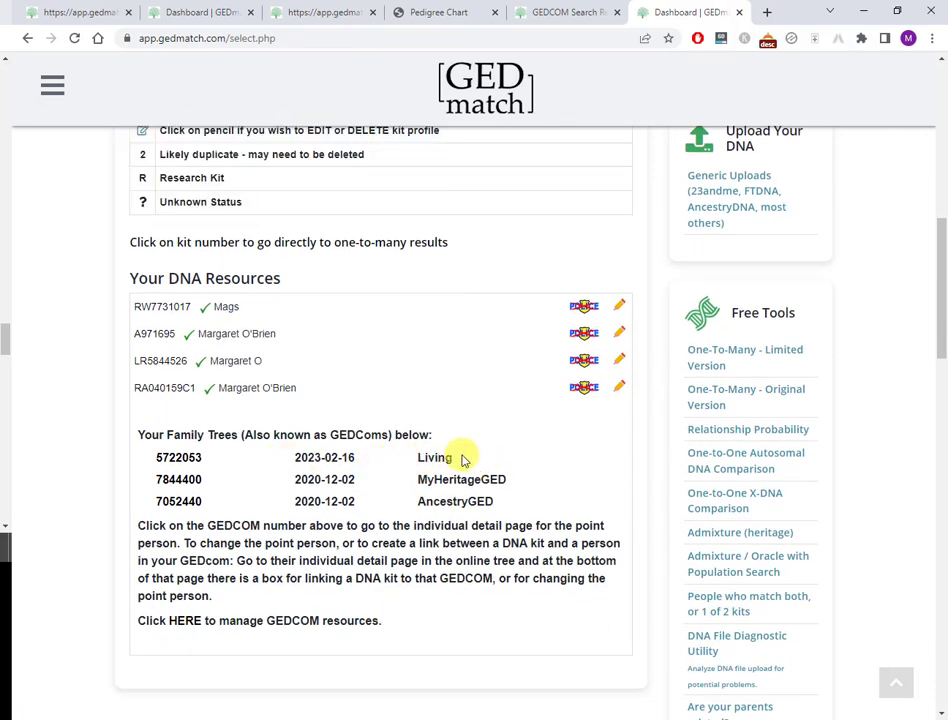
drag(454, 457, 420, 457)
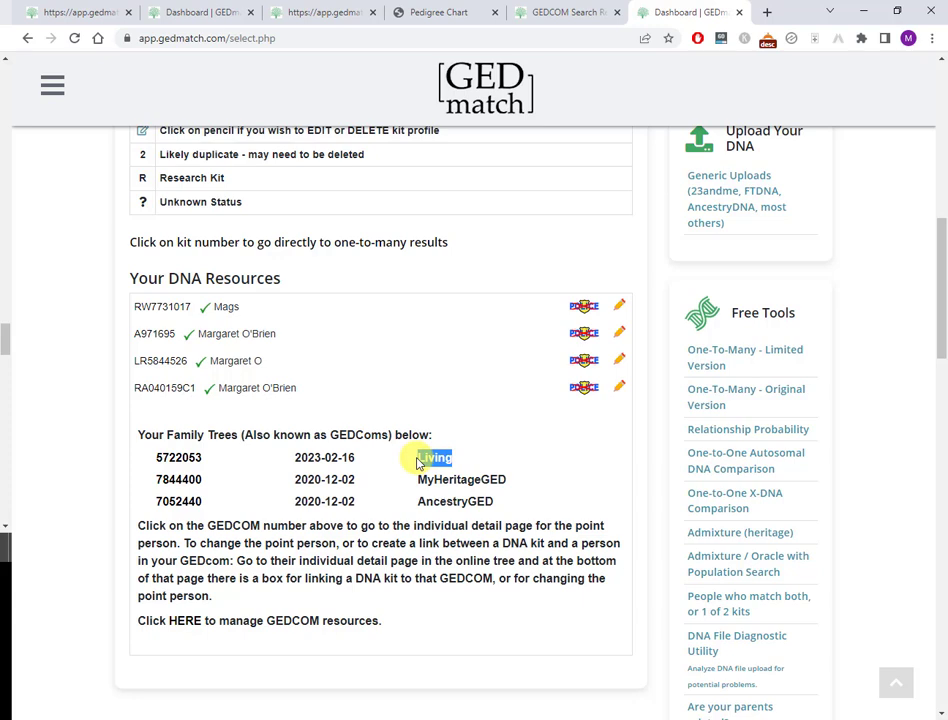
scroll(288, 457, down, 1)
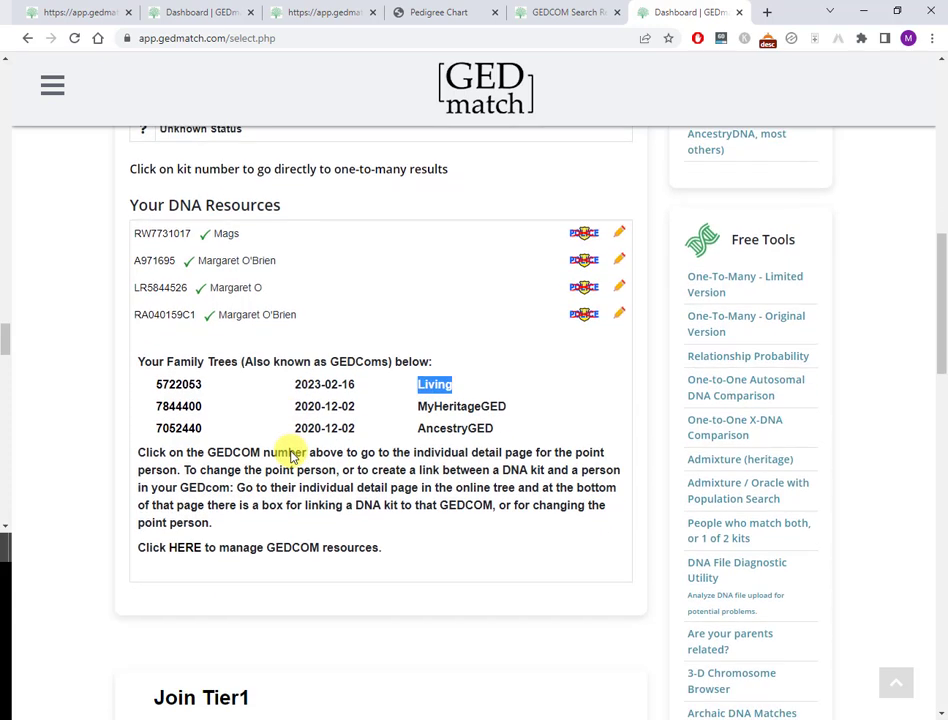
click(485, 394)
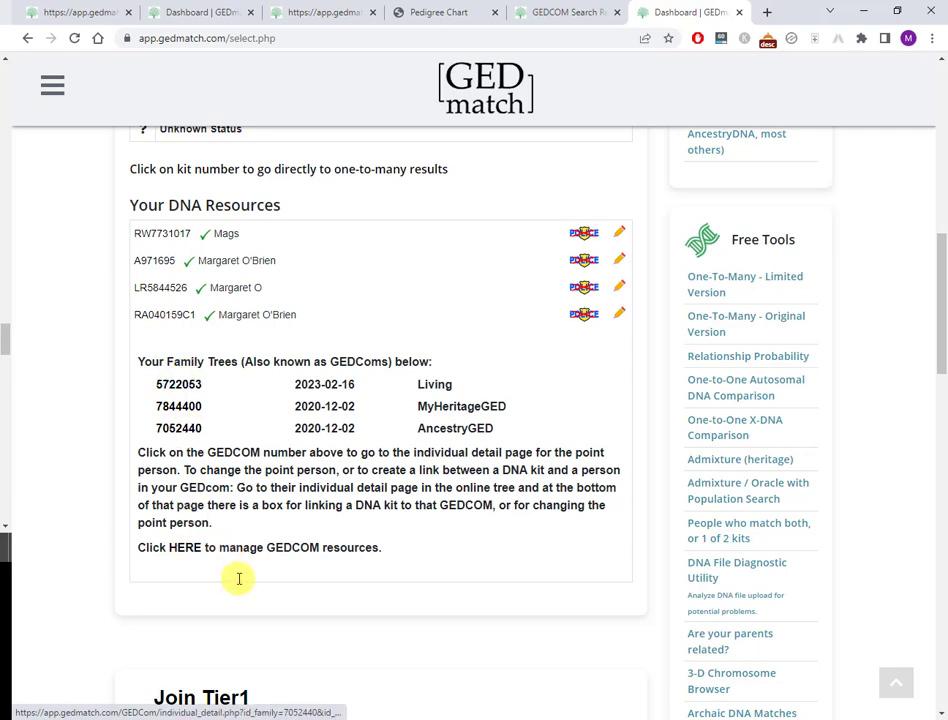
Rename GEDCOM tree 5722053 from 'Living' to 'Gamble', then go back to the account dashboard.
click(190, 555)
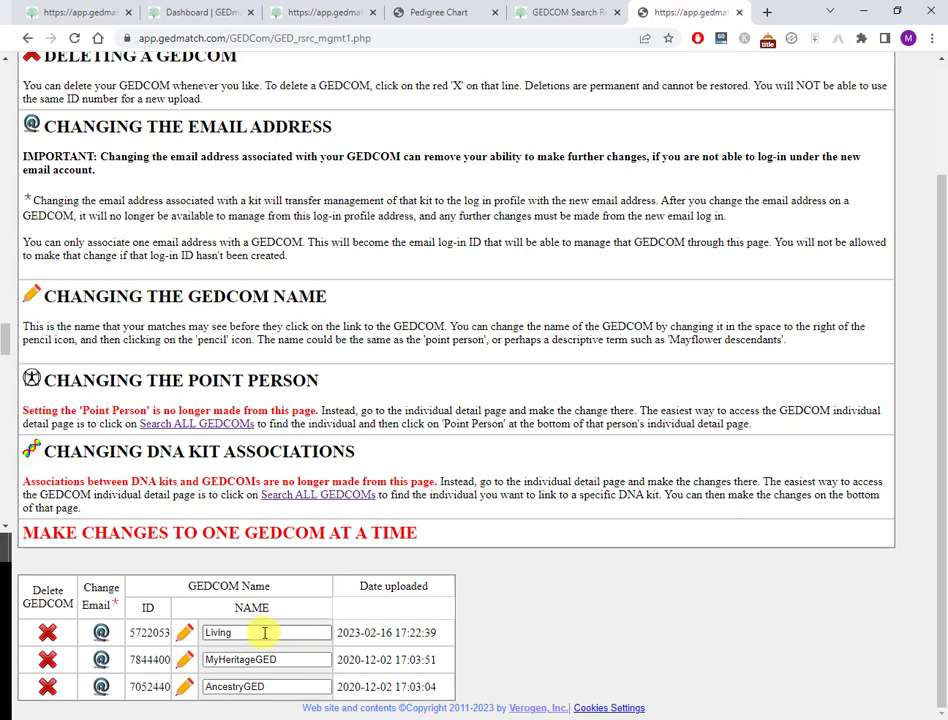
drag(254, 631, 197, 645)
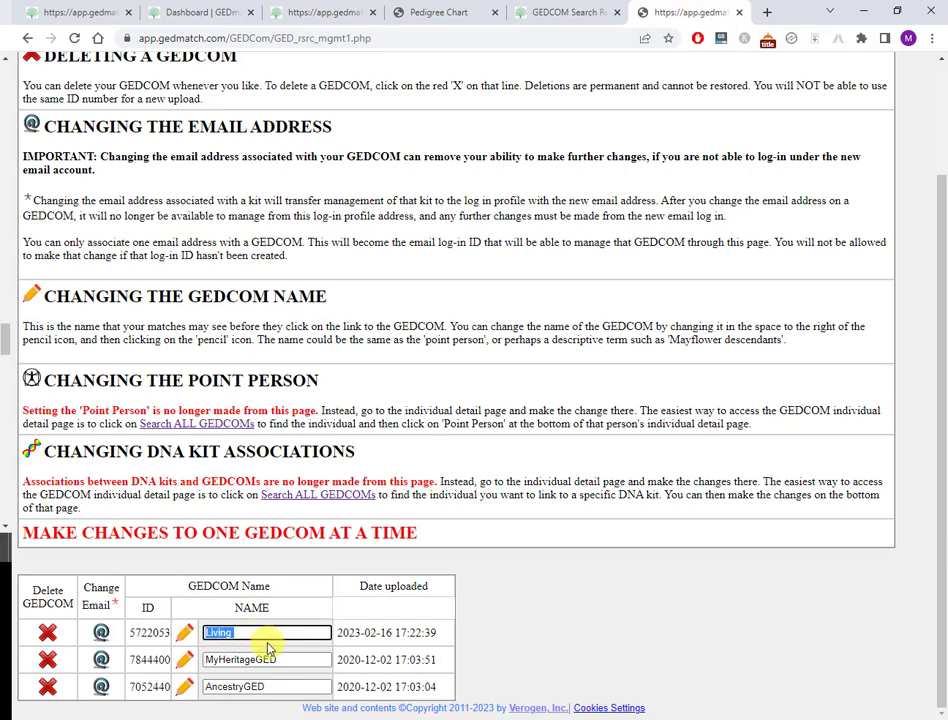
text(Gamble)
key(Return)
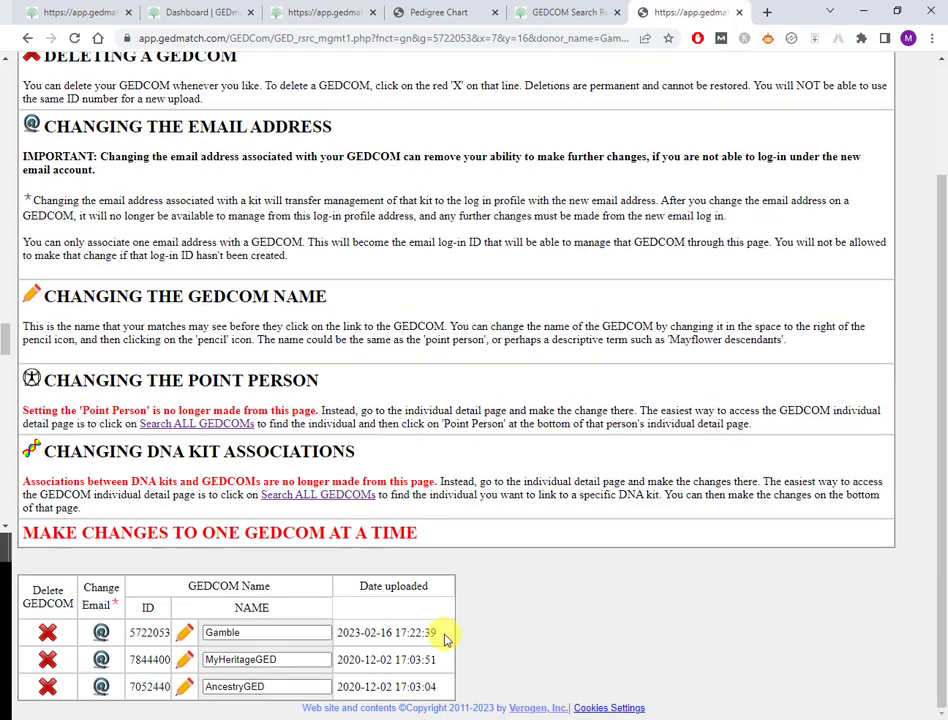
scroll(446, 638, up, 3)
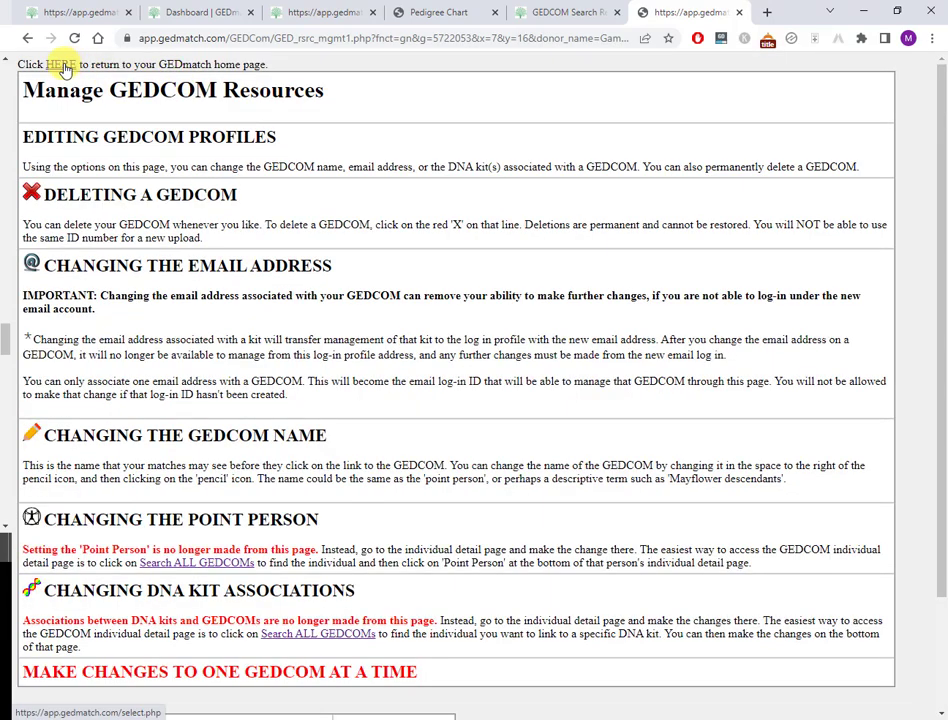
click(62, 67)
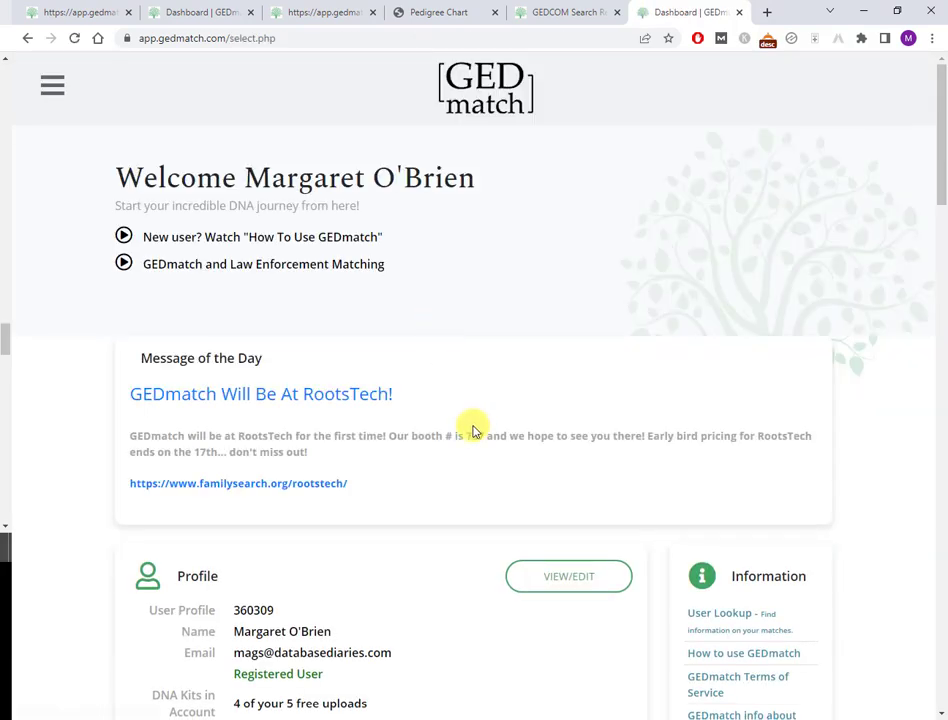
From Your Family Trees, open the Individual Detail Display for I1 in Gamble tree 5722053.
scroll(472, 428, down, 4)
scroll(474, 428, down, 3)
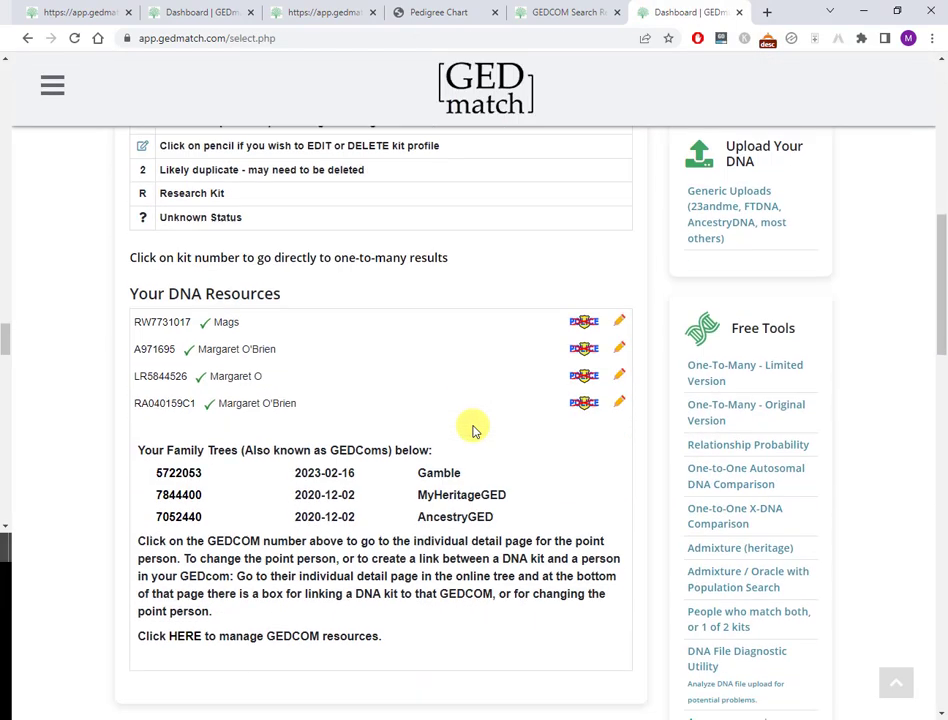
drag(473, 462, 398, 461)
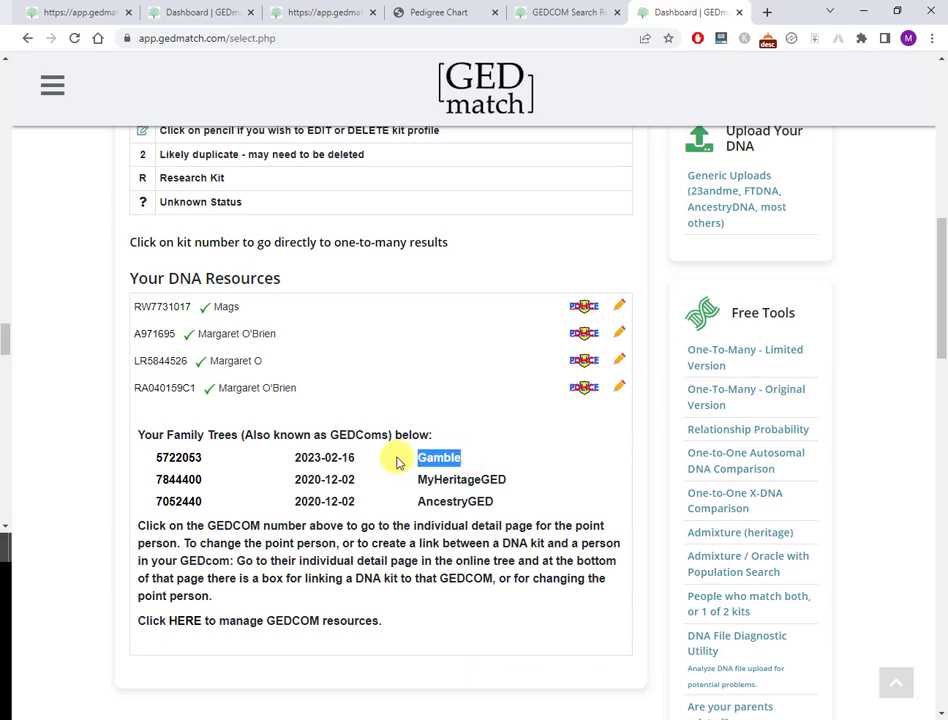
click(184, 462)
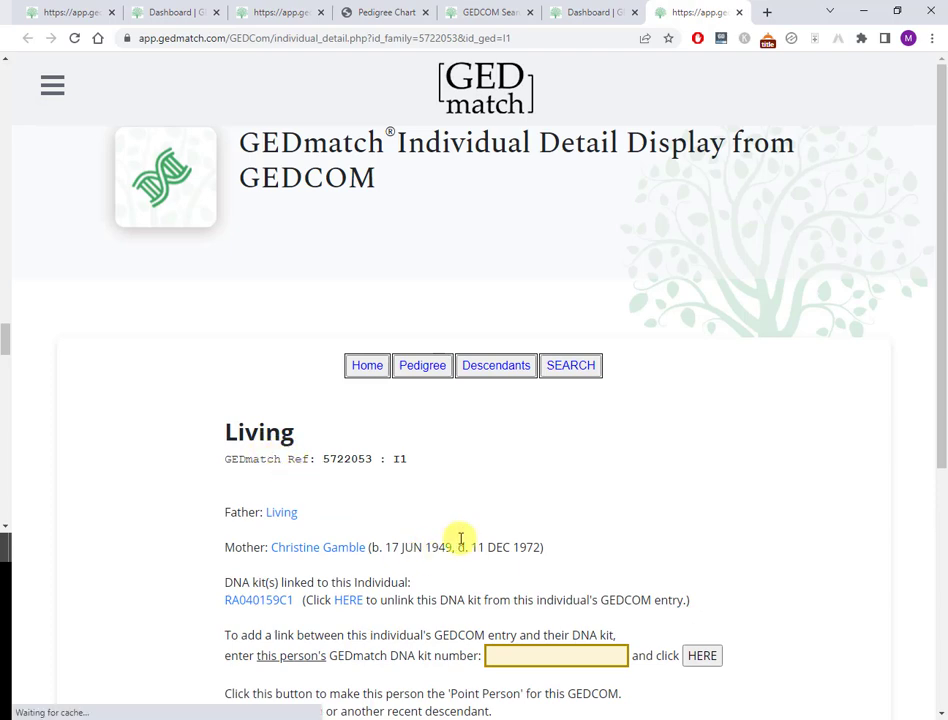
scroll(307, 470, down, 1)
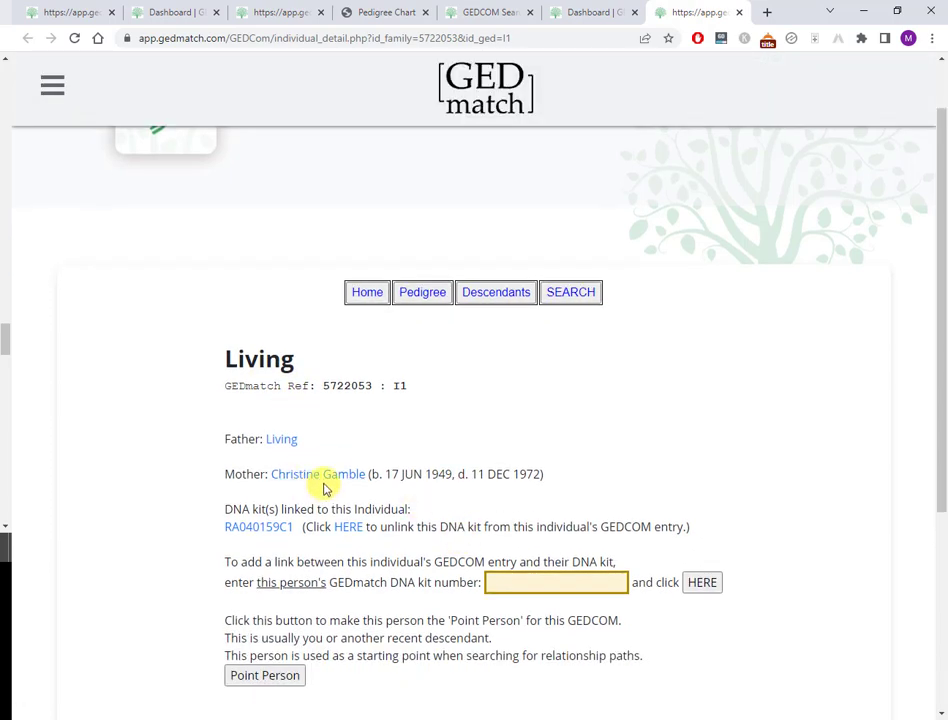